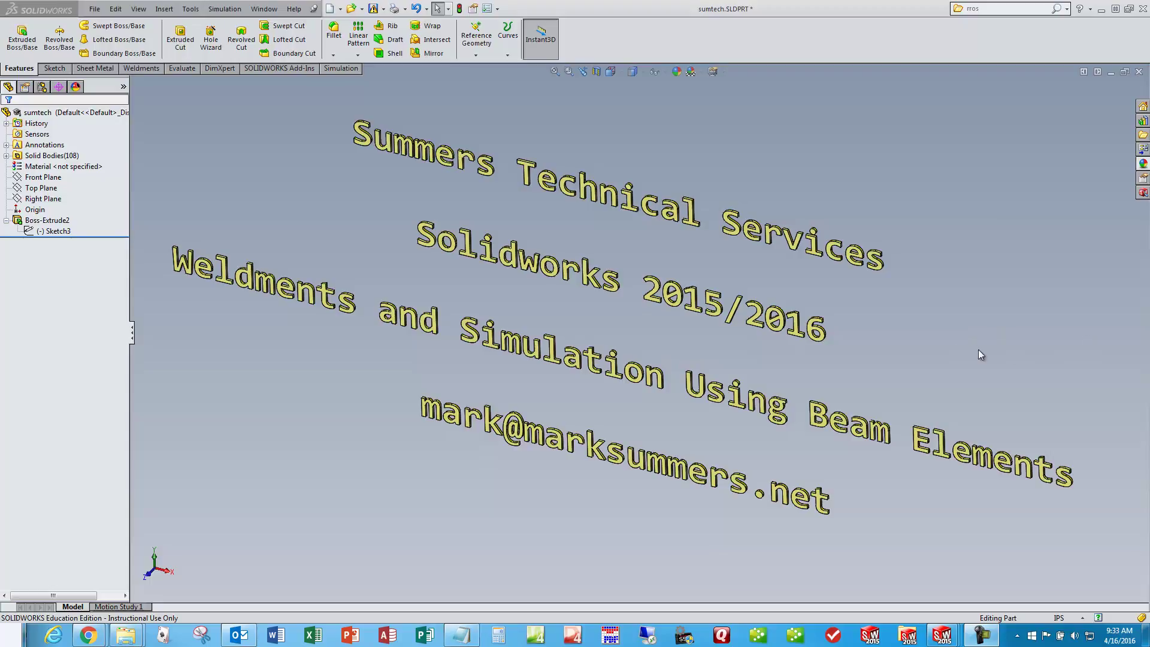
Switch to the U1503-0D00801-01 weldment part and view the frame
click(265, 8)
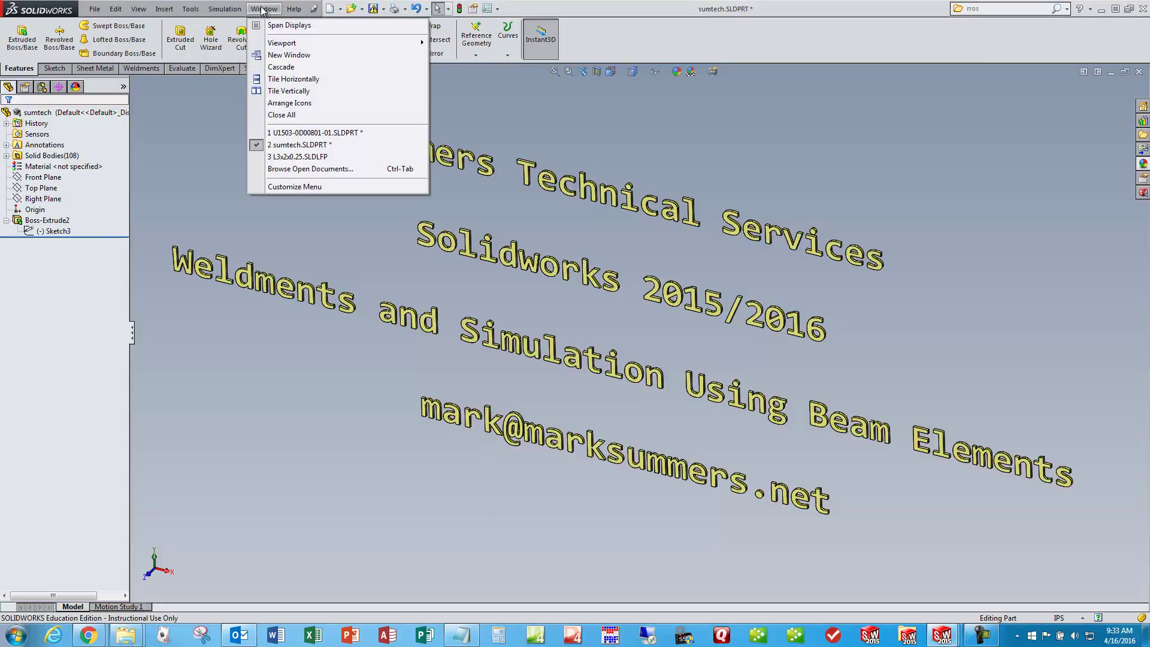
click(282, 133)
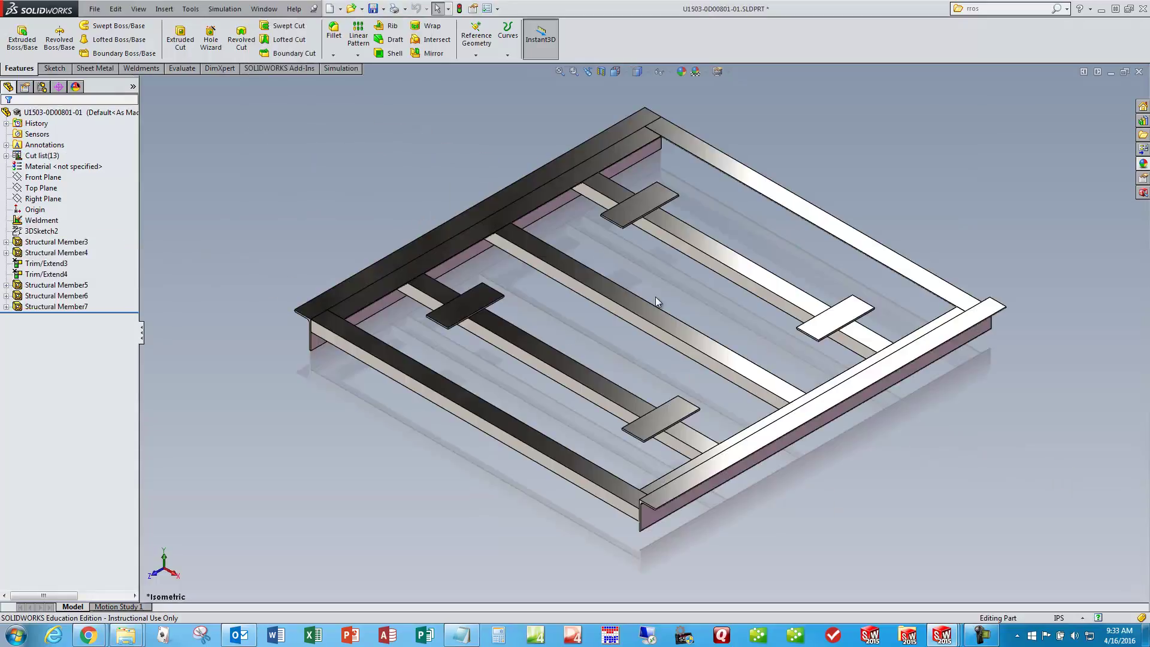
mouse_move(657, 252)
middle_down()
mouse_move(673, 283)
mouse_move(656, 305)
middle_up()
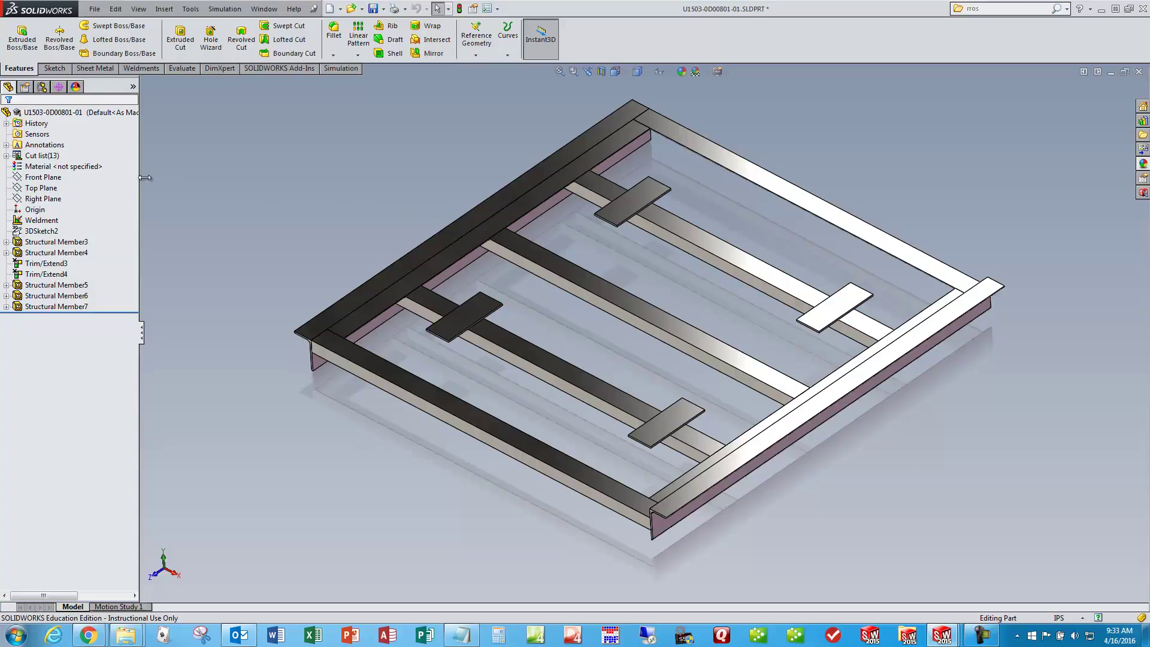
Open the 3D sketch beneath the weldment frame, examine its layout, dimensions and relations, and exit the sketch
click(39, 221)
click(41, 231)
right_click(41, 231)
click(71, 200)
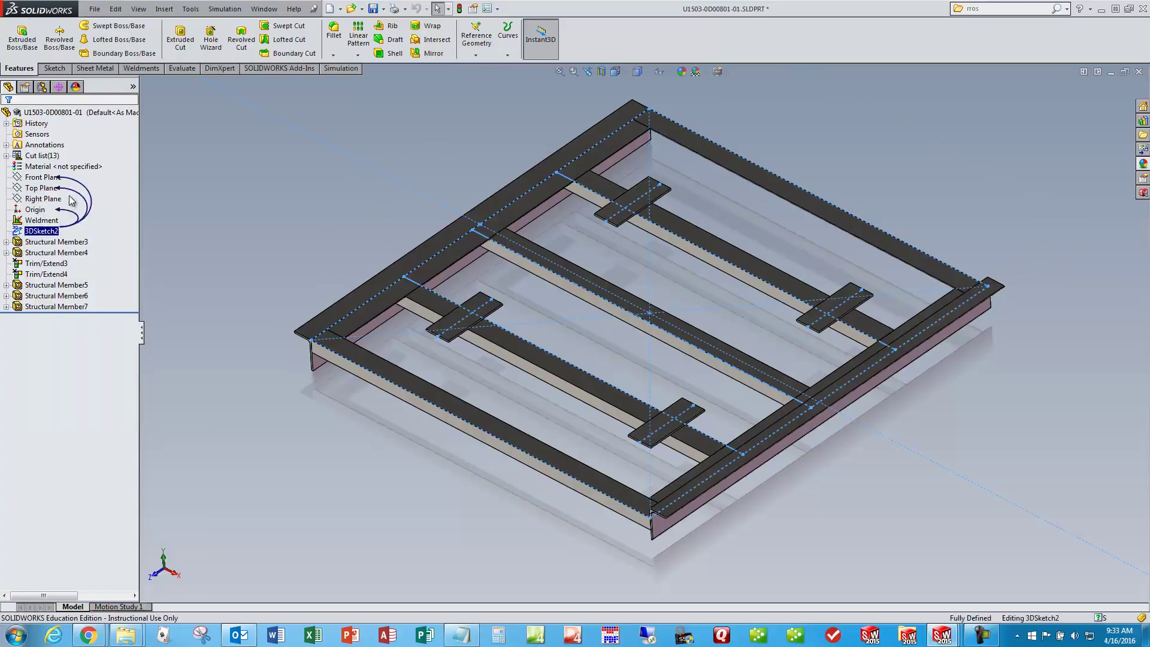
mouse_move(447, 239)
middle_down()
mouse_move(457, 185)
mouse_move(480, 179)
mouse_move(462, 236)
middle_up()
scroll(600, 231, down, 2)
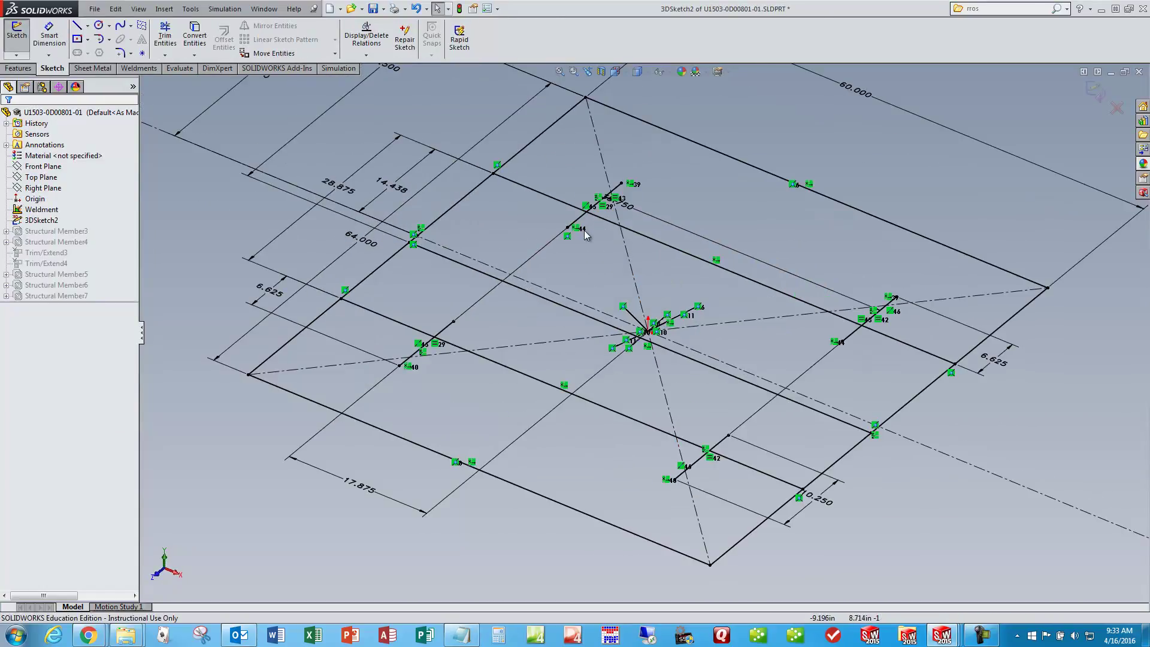
mouse_move(592, 246)
middle_down()
mouse_move(616, 228)
mouse_move(599, 229)
middle_up()
click(454, 269)
click(1095, 90)
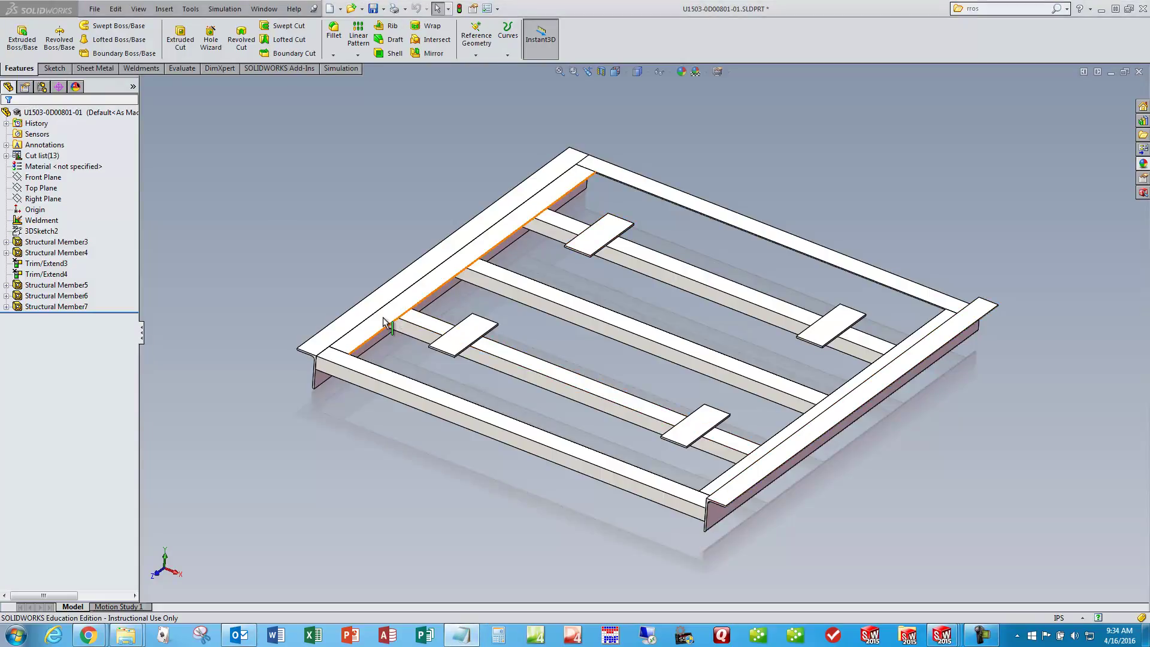
Switch to the L3x2x0.25 library profile and review its angle sketch and its configurations
click(263, 10)
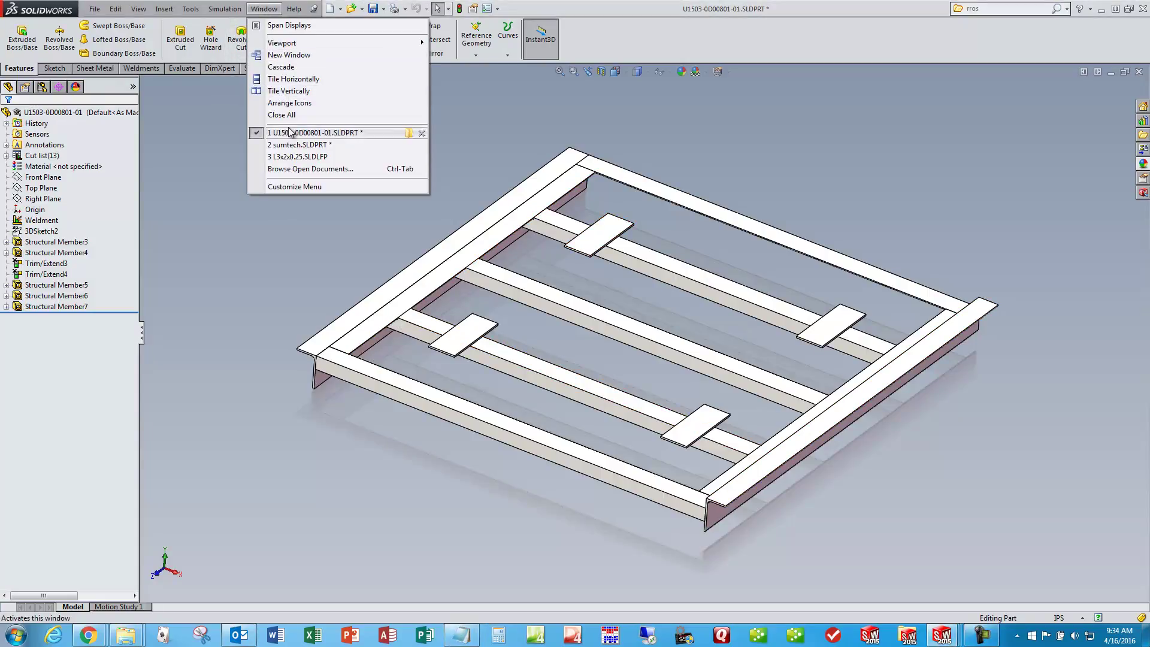
click(288, 157)
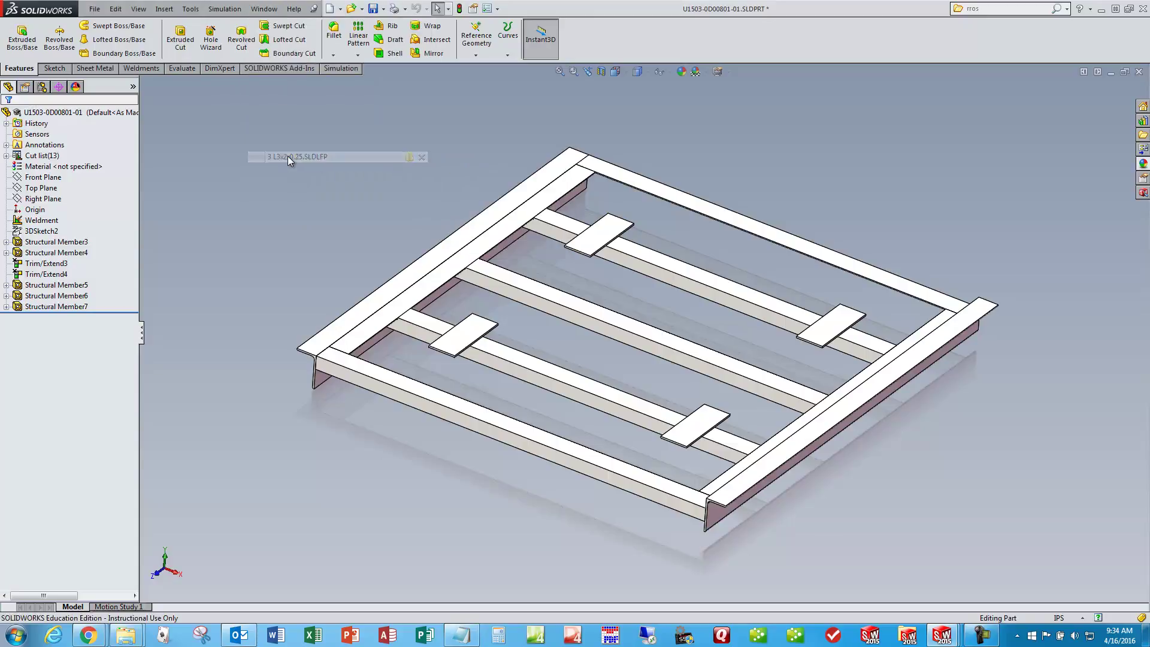
mouse_move(673, 228)
middle_down()
mouse_move(634, 268)
mouse_move(650, 289)
middle_up()
click(66, 135)
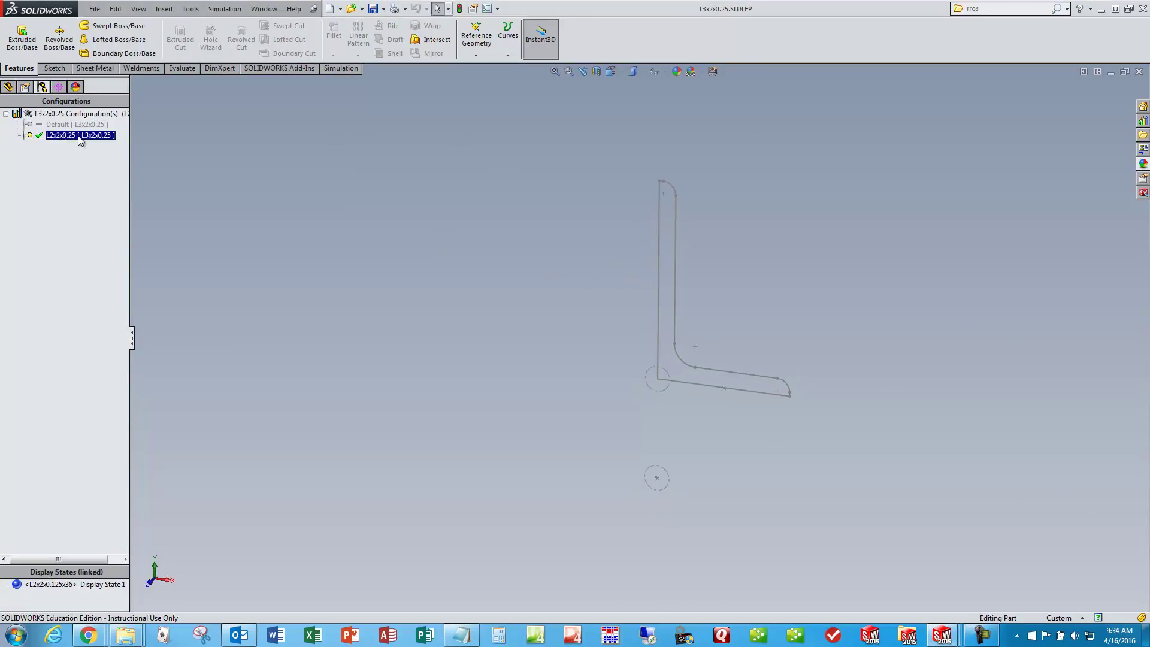
click(70, 125)
click(70, 135)
click(584, 228)
Return to the U1503-0D00801-01 part and review which frame members the cut list items refer to
click(265, 9)
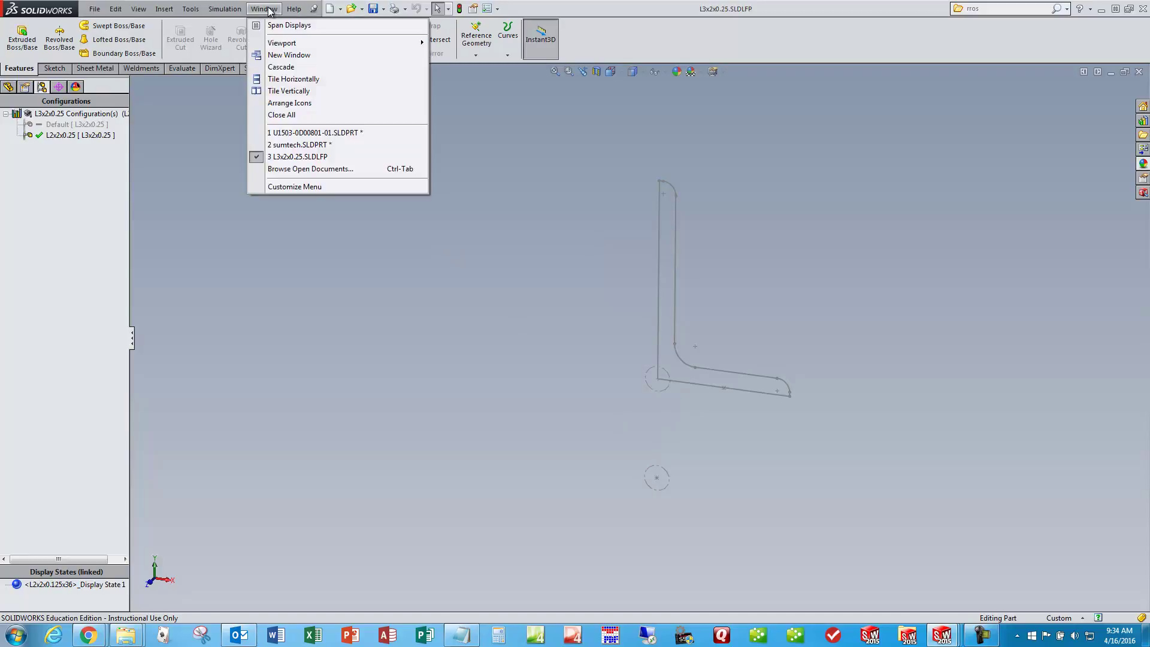
click(314, 133)
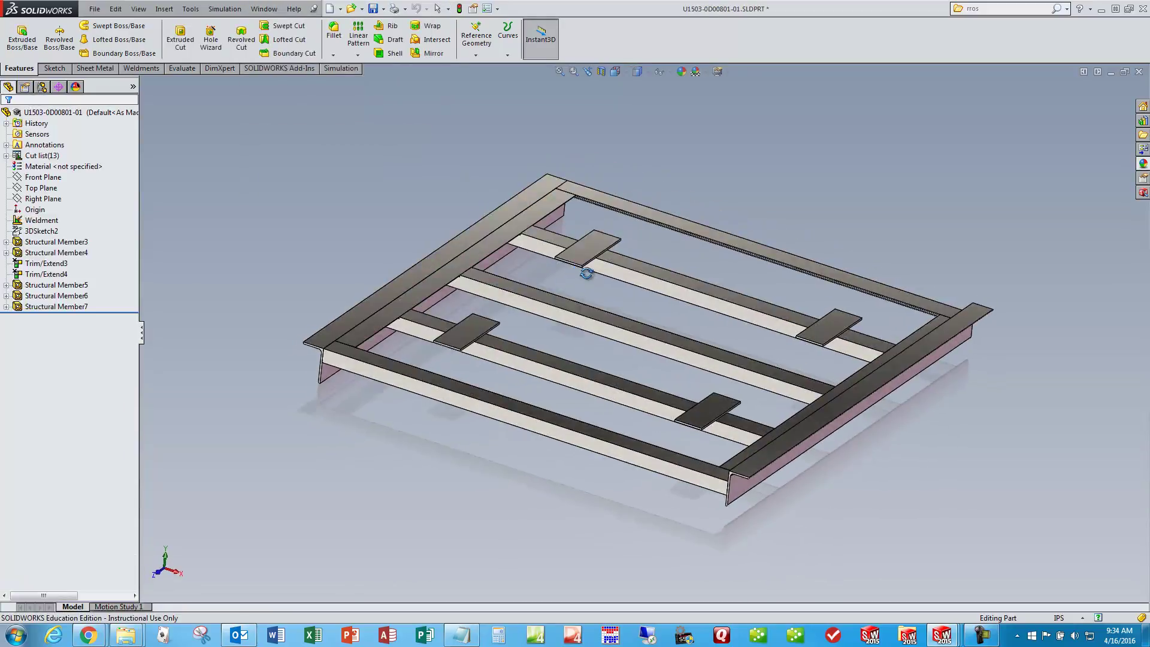
click(6, 156)
click(57, 178)
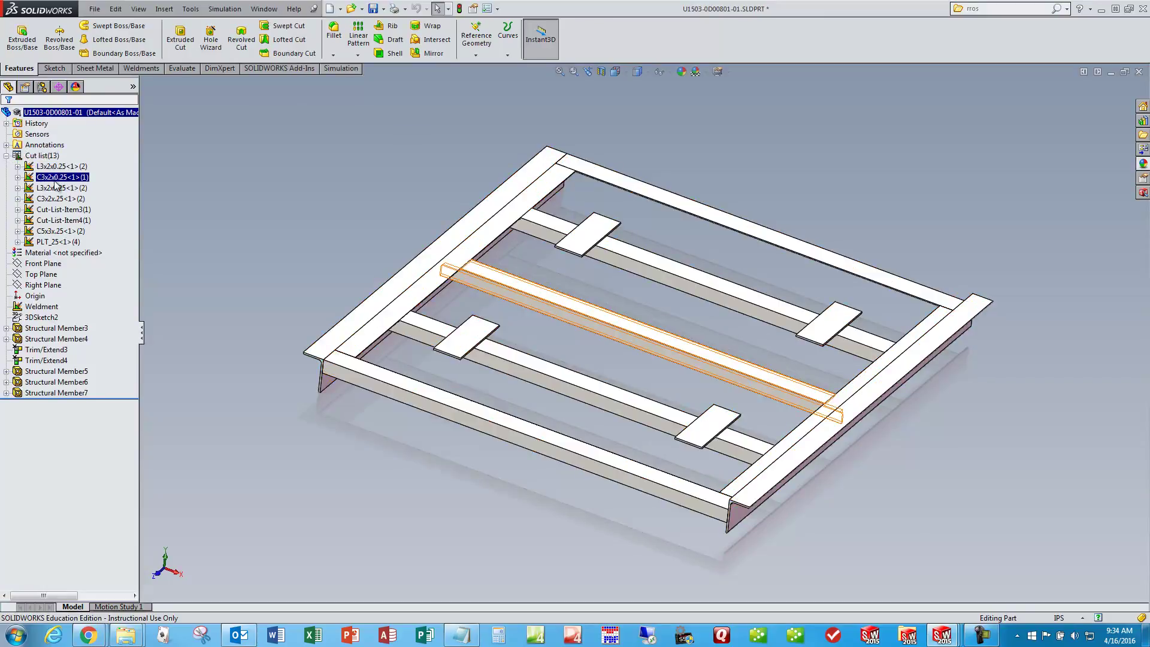
click(57, 168)
click(55, 178)
key(Escape)
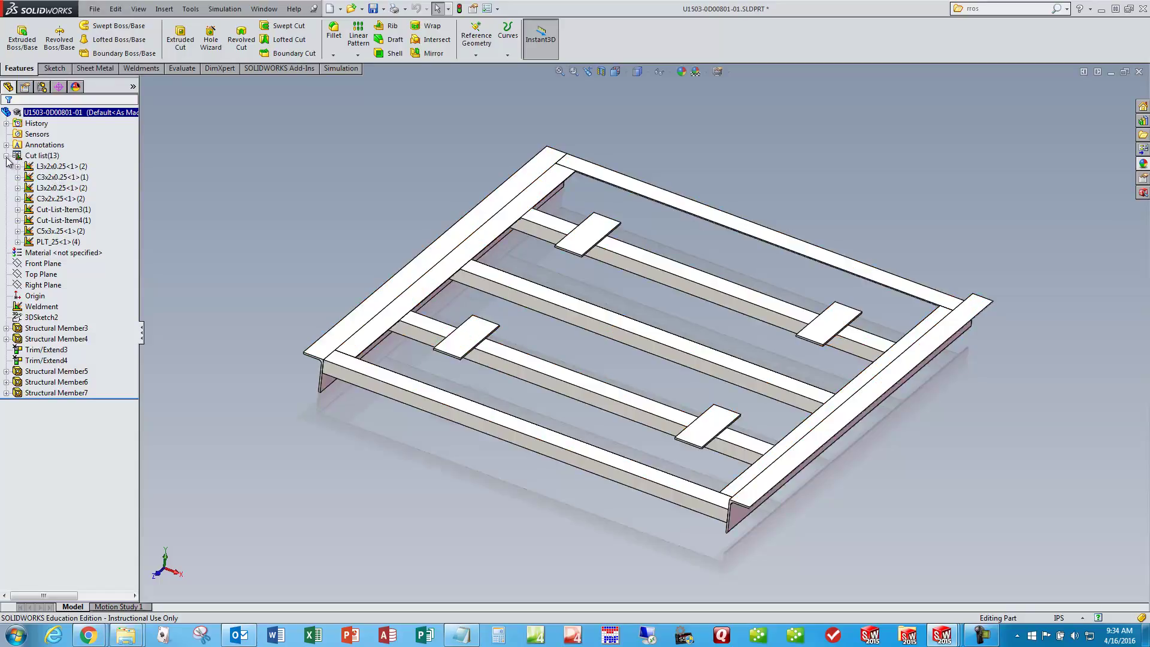
click(6, 157)
key(Left)
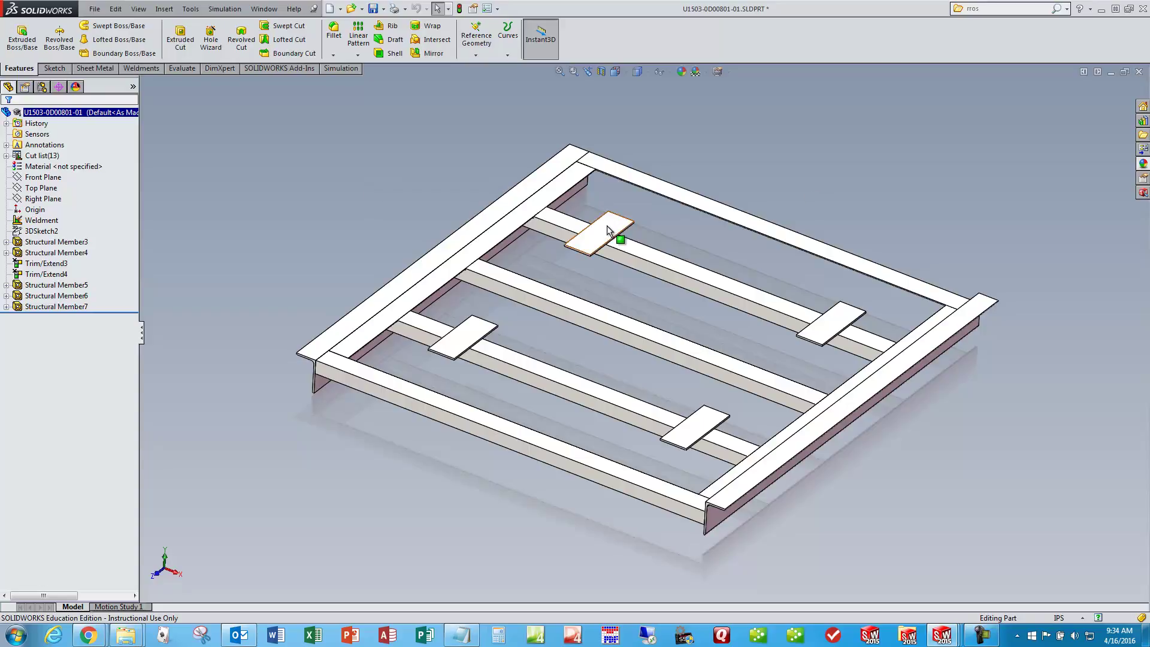
Inspect the frame corners where the L5x3x0.25 angles meet the outer members
mouse_move(544, 329)
middle_down()
mouse_move(542, 308)
mouse_move(638, 461)
mouse_move(629, 430)
mouse_move(683, 410)
middle_up()
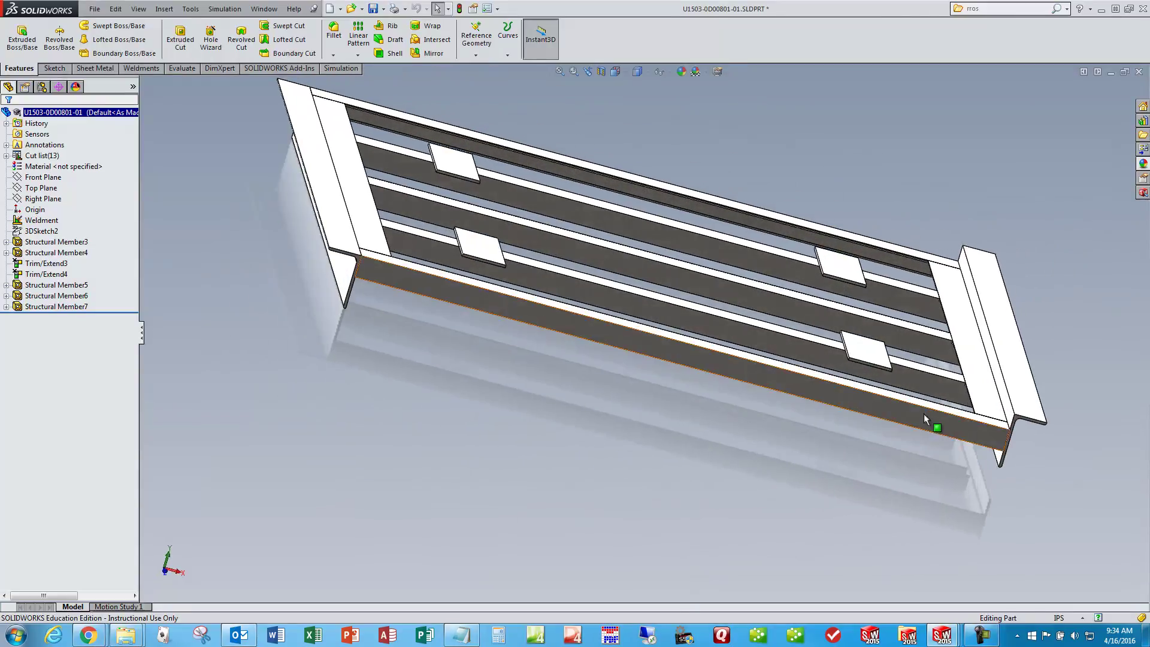
scroll(1012, 428, down, 3)
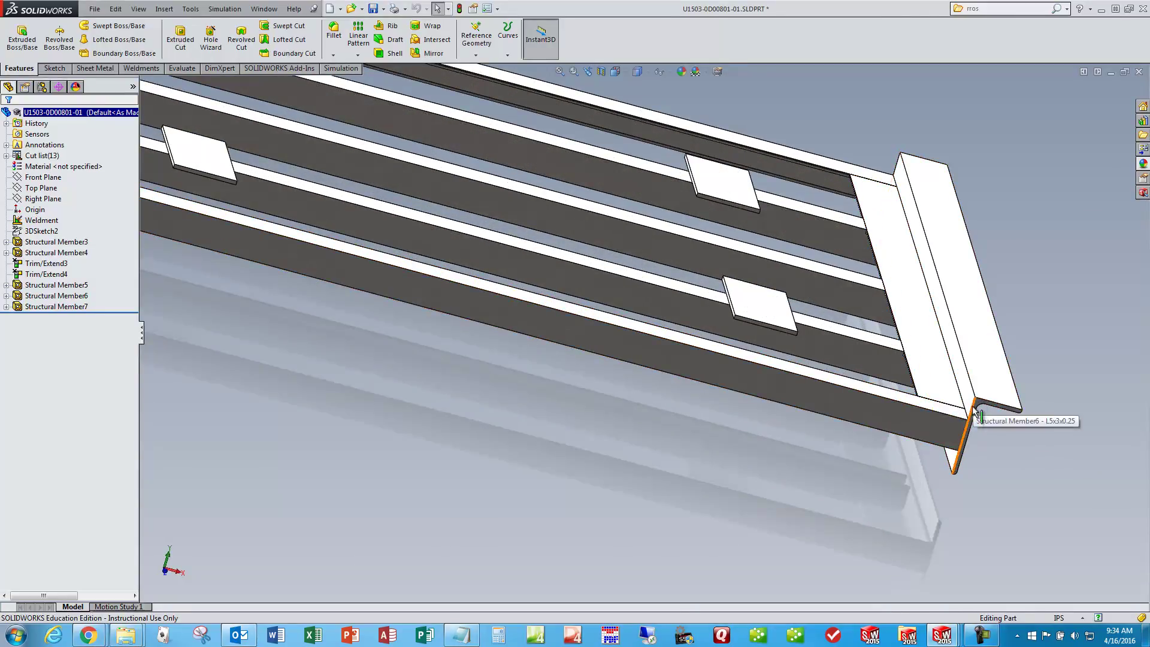
middle_drag(977, 406, 745, 325)
scroll(908, 381, up, 5)
scroll(368, 213, down, 2)
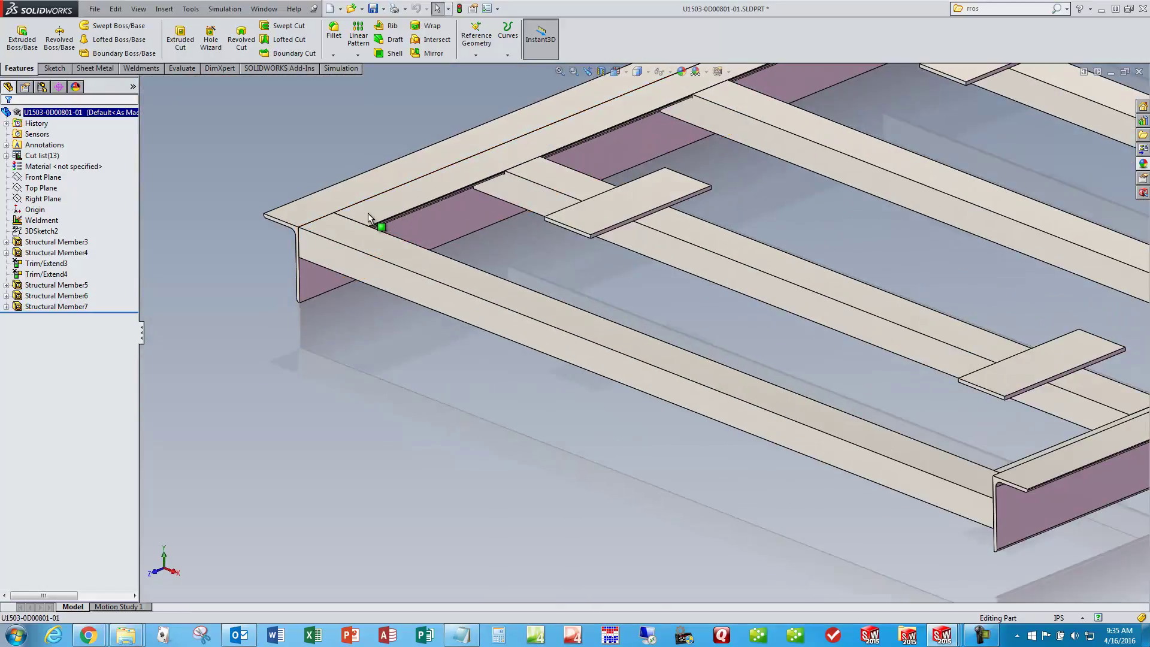
scroll(334, 225, down, 3)
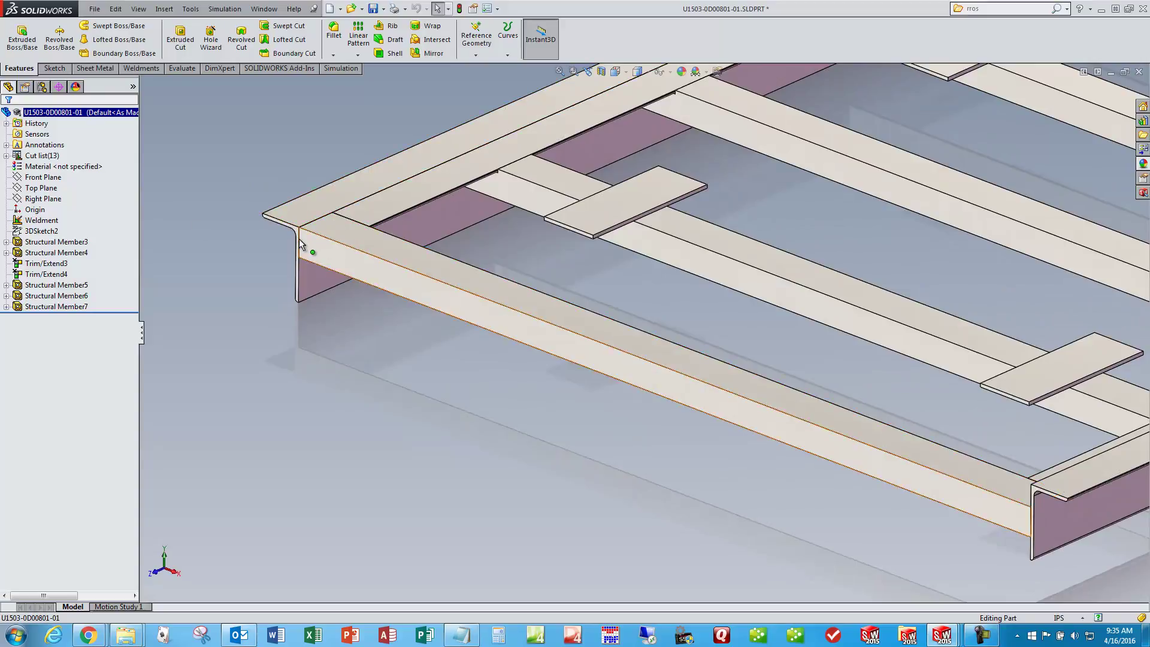
Open Structural Member5 for editing and try its profile unmirrored and mirrored about the horizontal axis, finishing with mirroring about the vertical axis
click(79, 296)
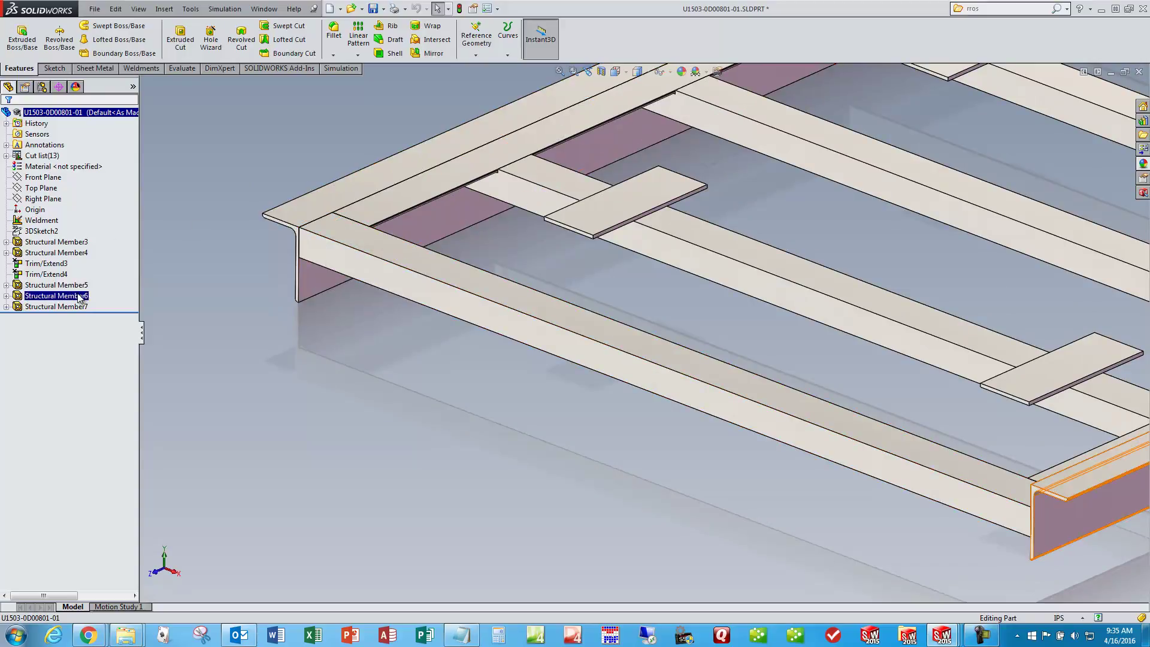
click(78, 285)
right_click(79, 286)
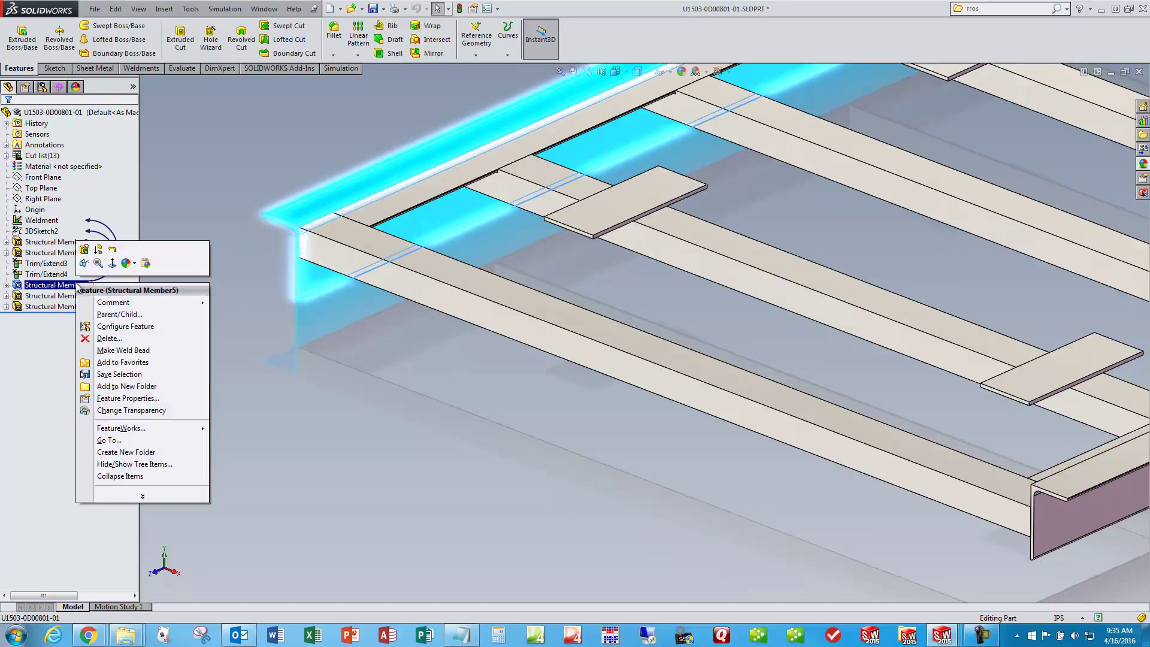
click(98, 255)
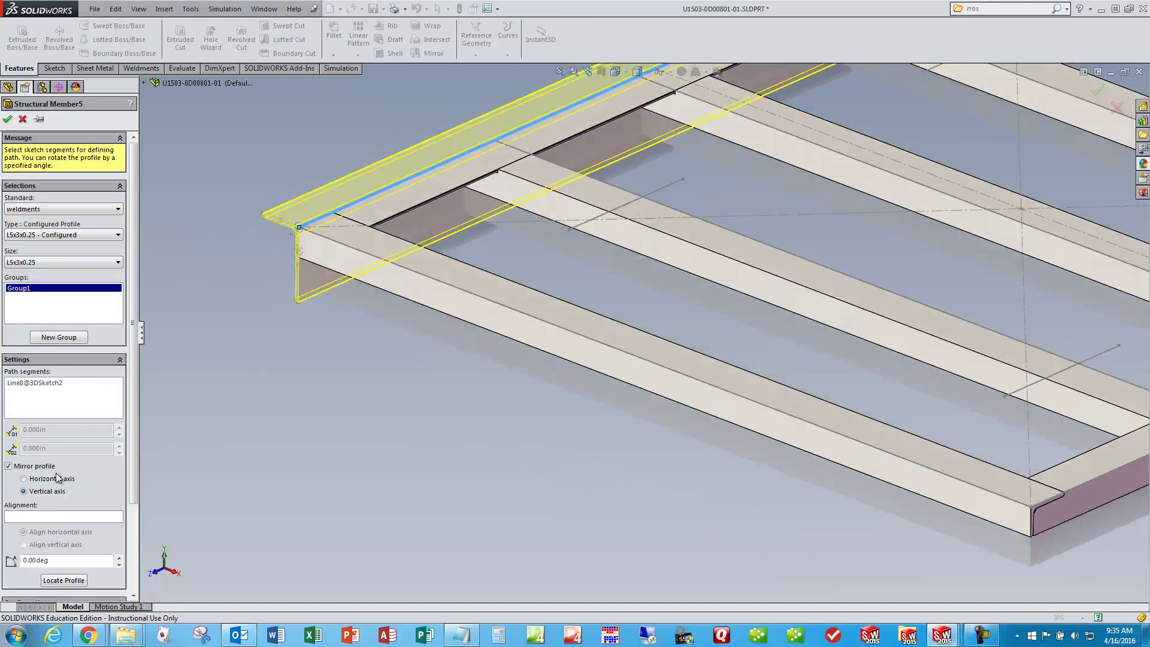
click(14, 466)
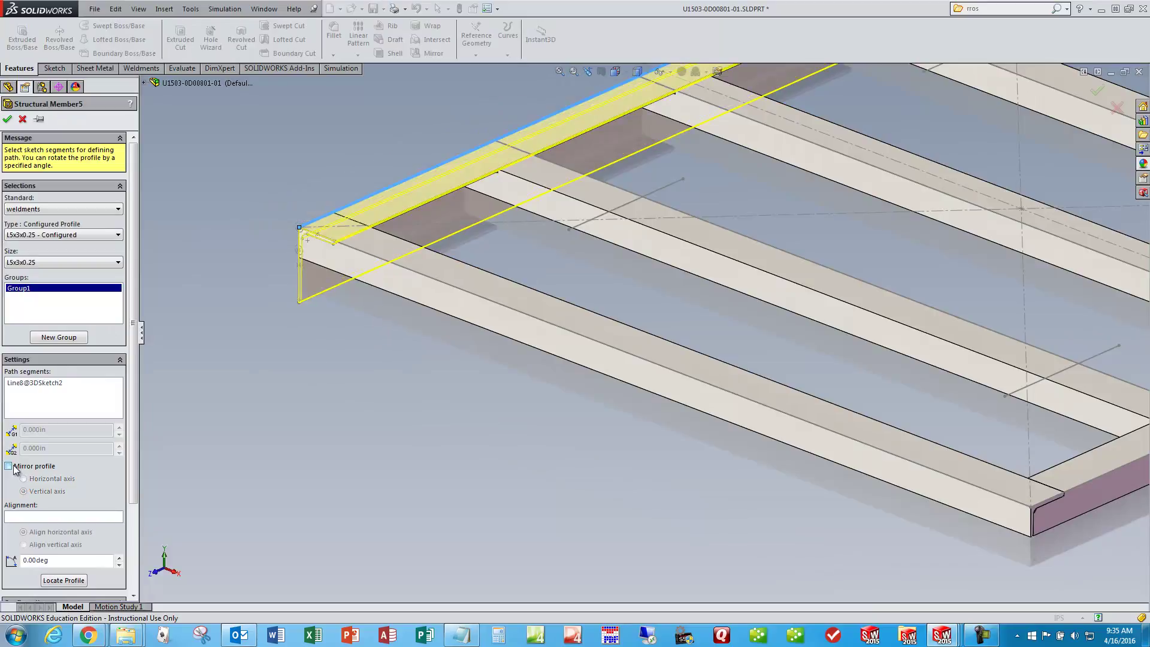
click(14, 467)
click(24, 479)
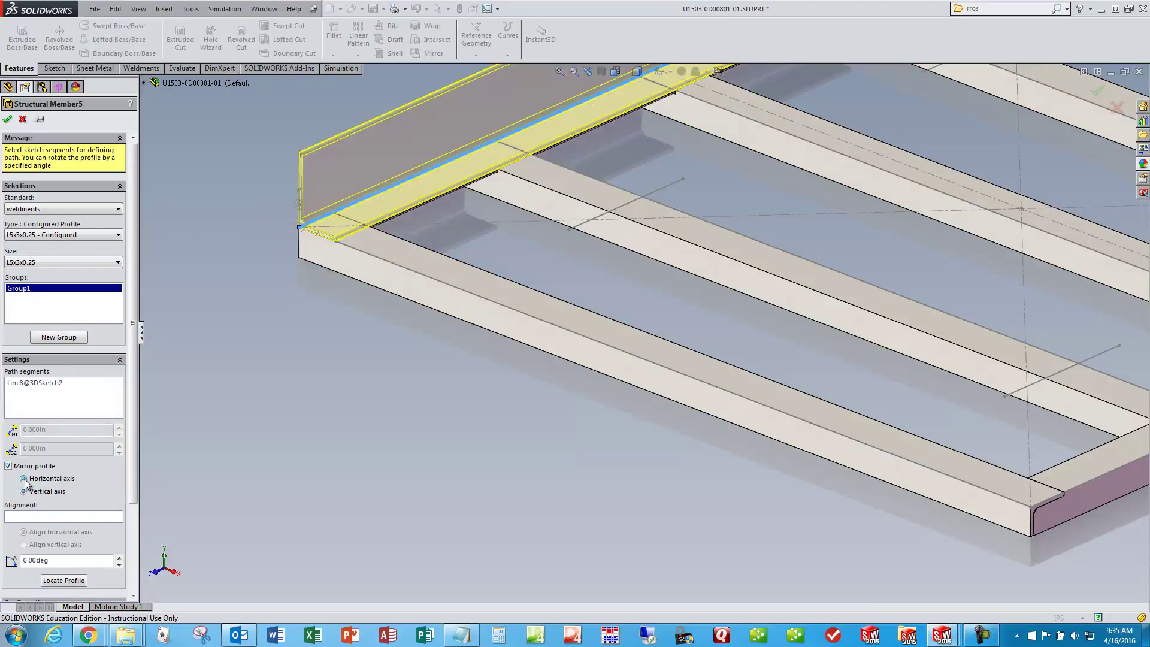
click(24, 492)
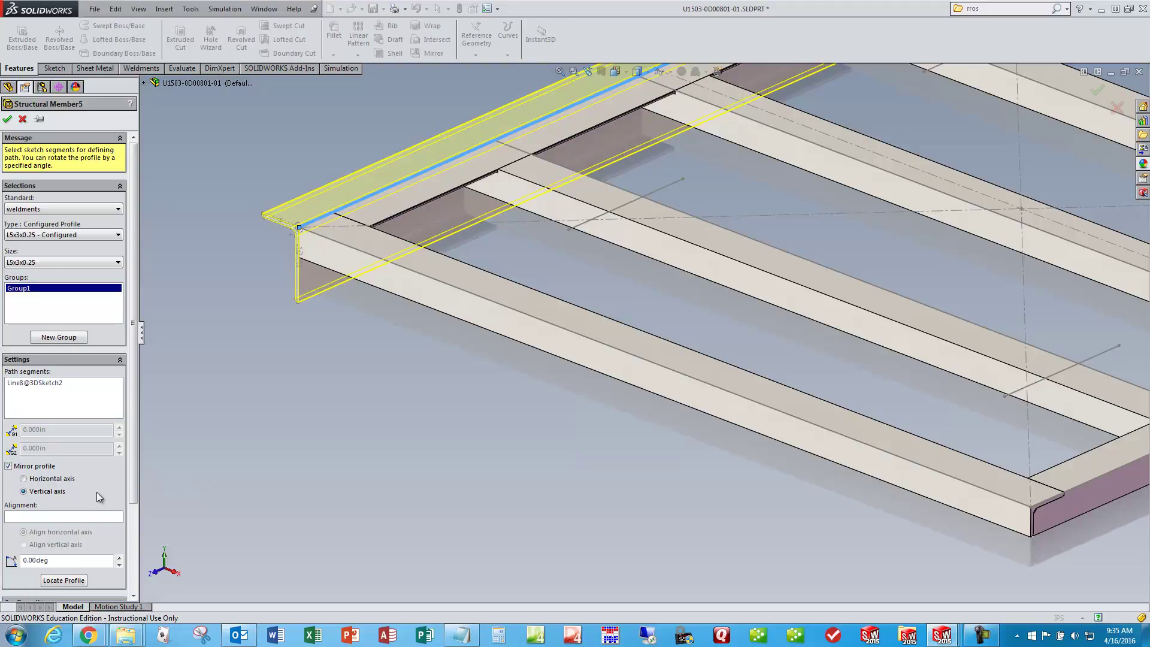
Relocate the L5x3x0.25 profile so the lower pierce point on its vertical leg coincides with the path's end point, and accept the member
click(65, 581)
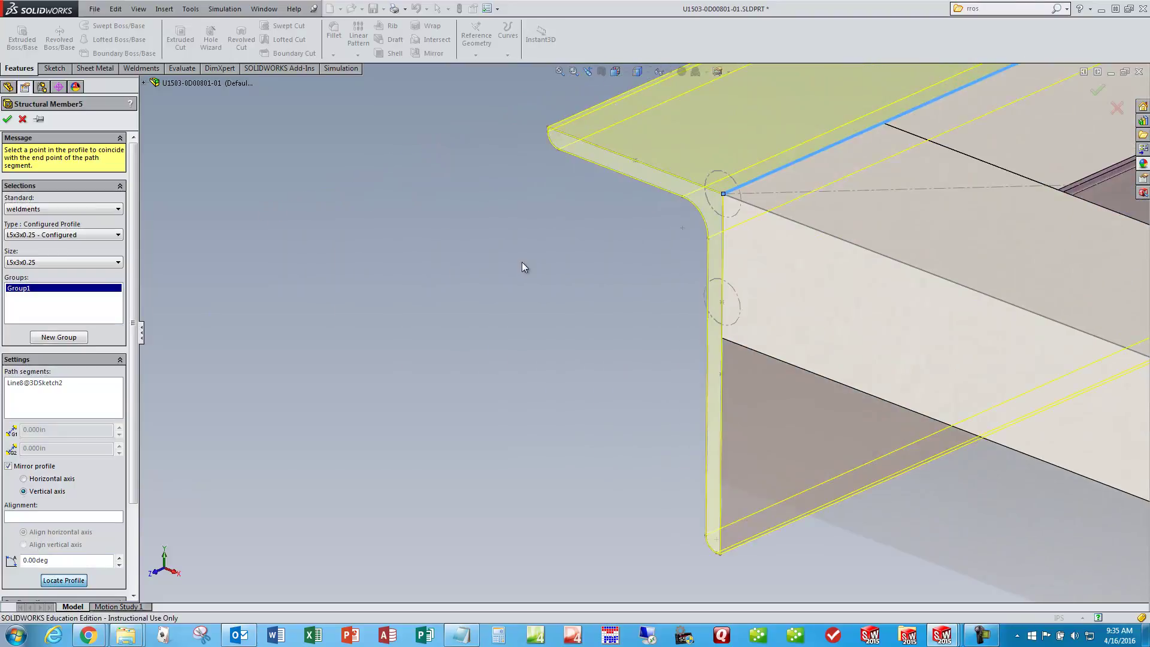
click(723, 303)
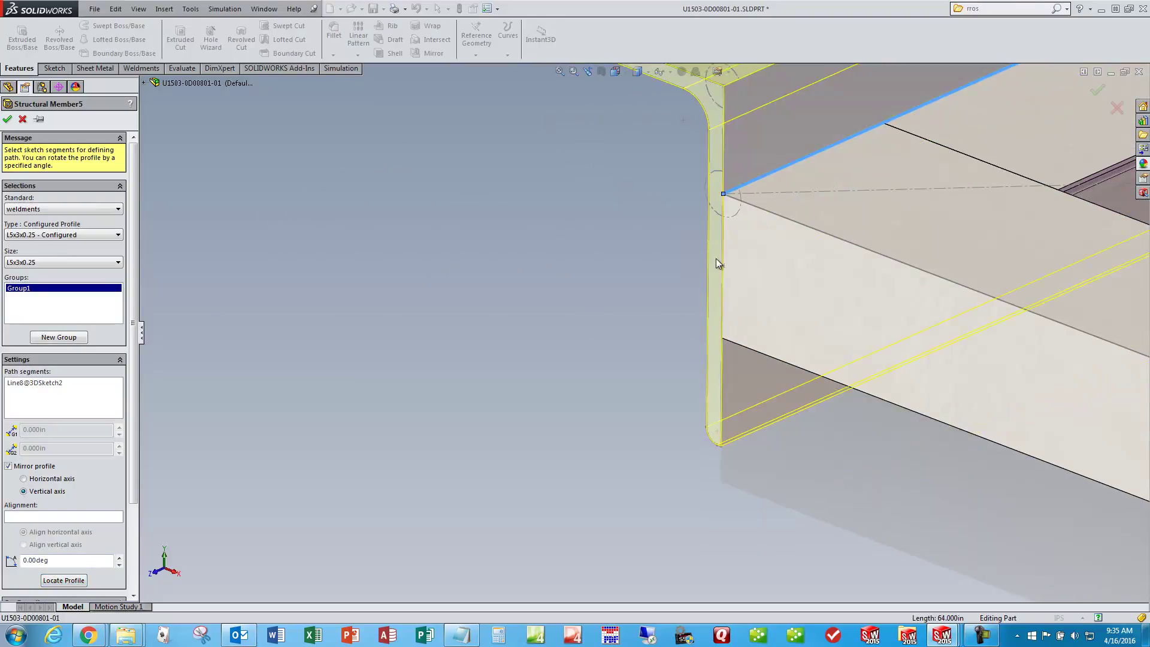
click(7, 121)
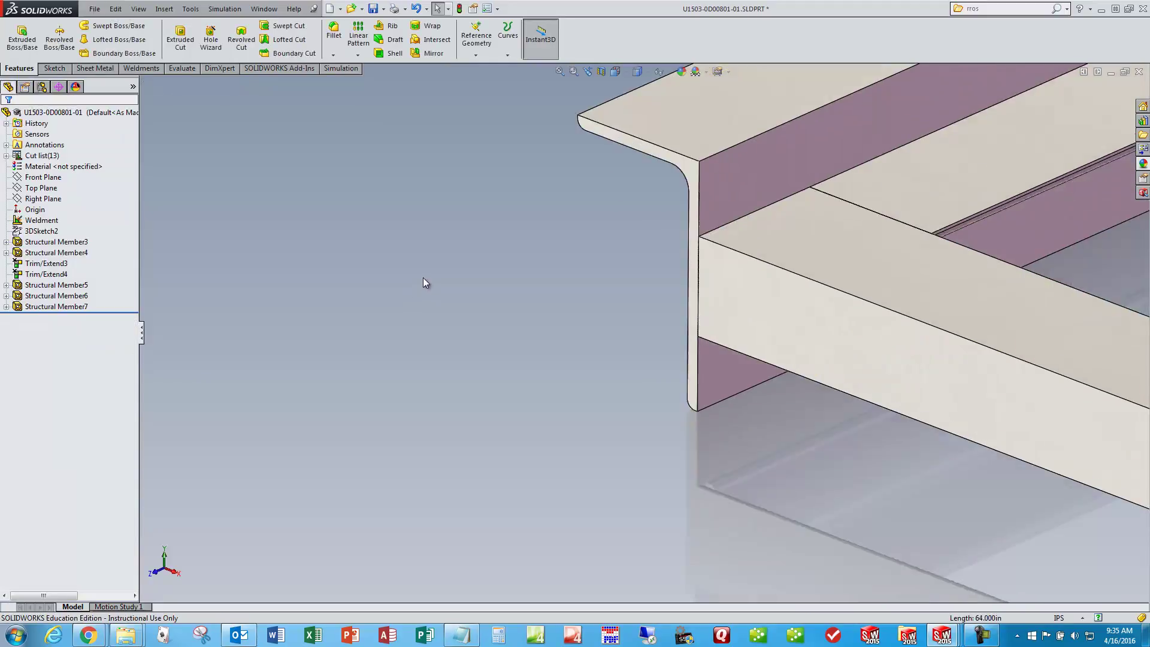
scroll(699, 336, up, 3)
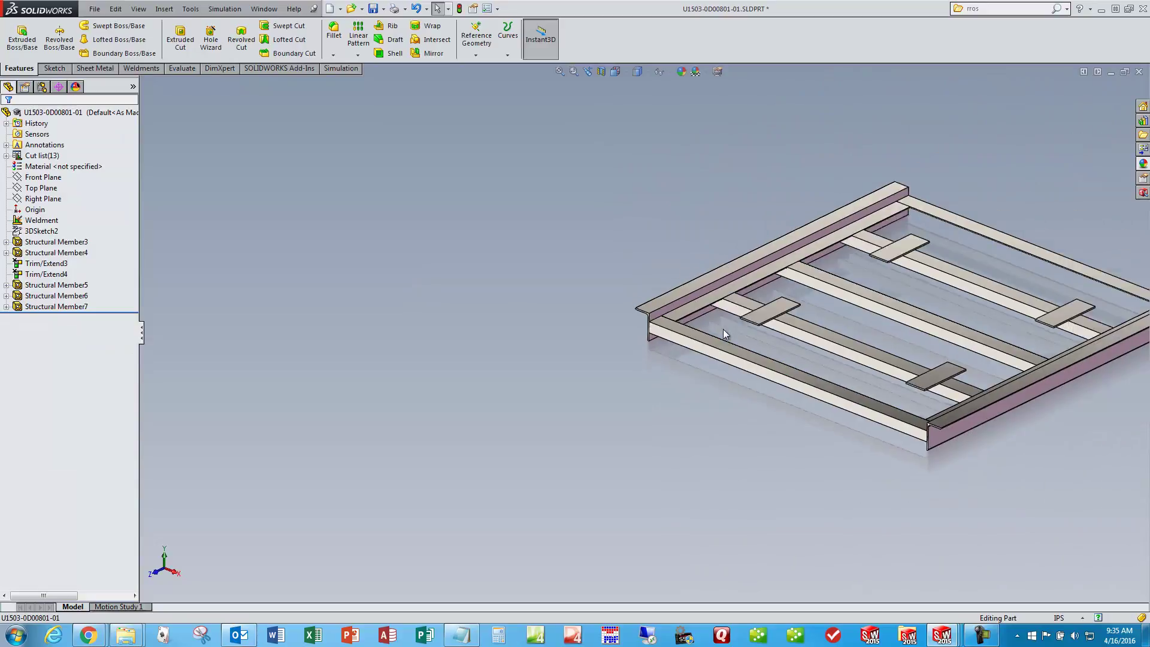
key(f)
middle_drag(919, 323, 840, 327)
scroll(867, 317, down, 2)
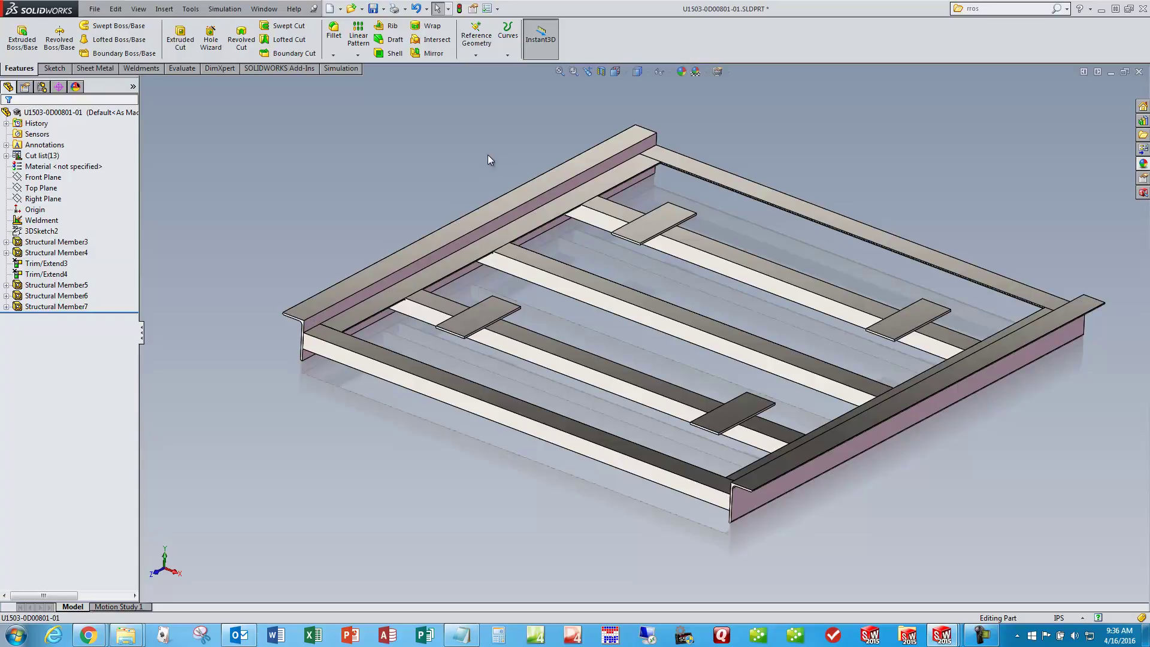
middle_drag(504, 143, 514, 175)
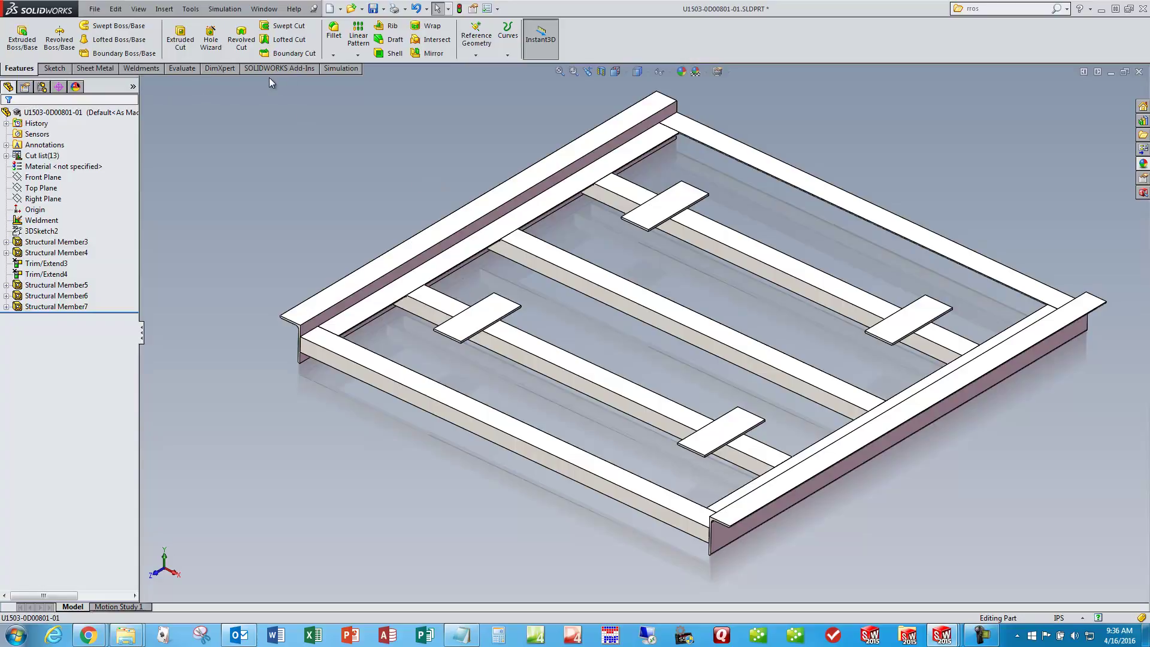
Create a new static simulation study named Static 1 for the frame
click(340, 69)
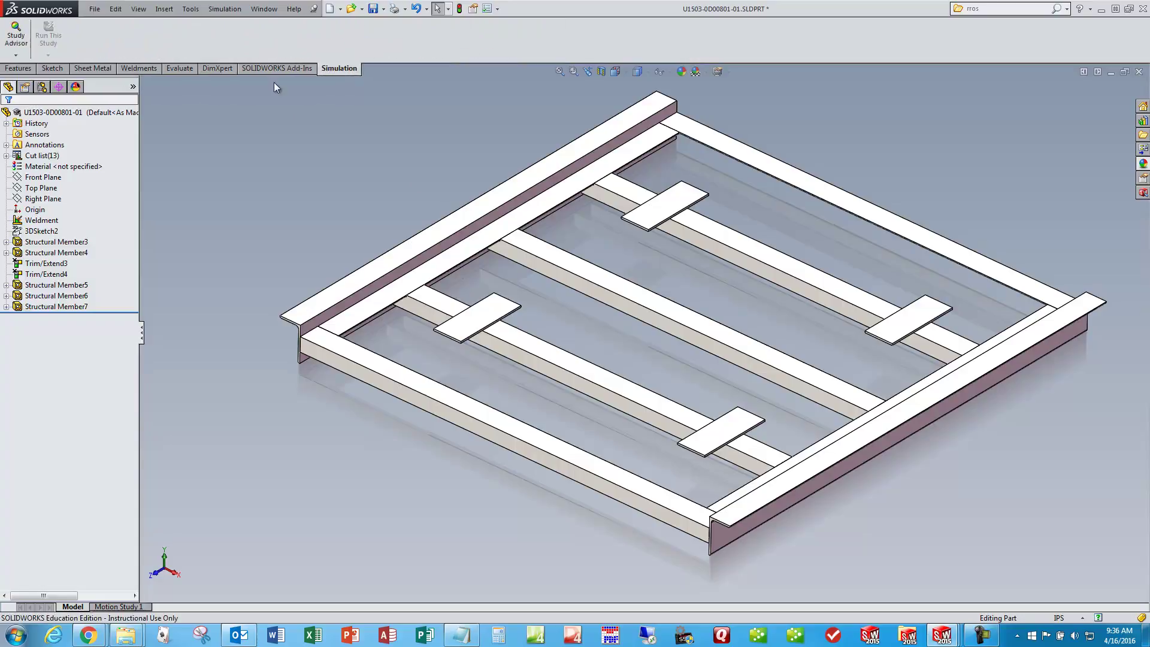
click(15, 55)
click(36, 84)
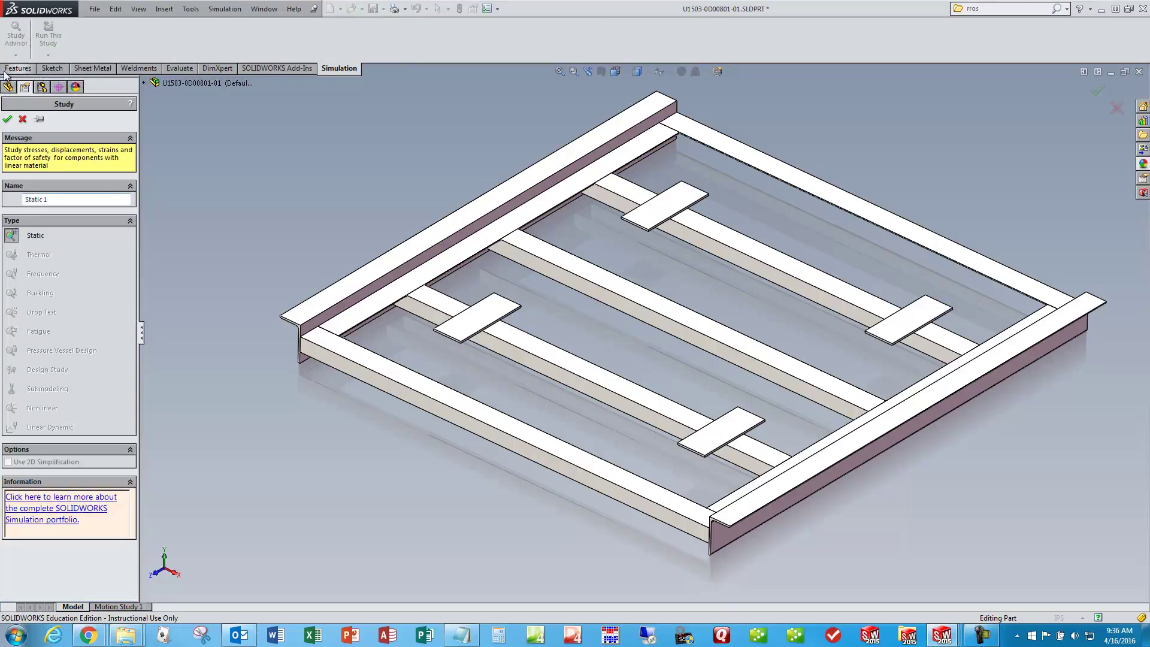
click(8, 120)
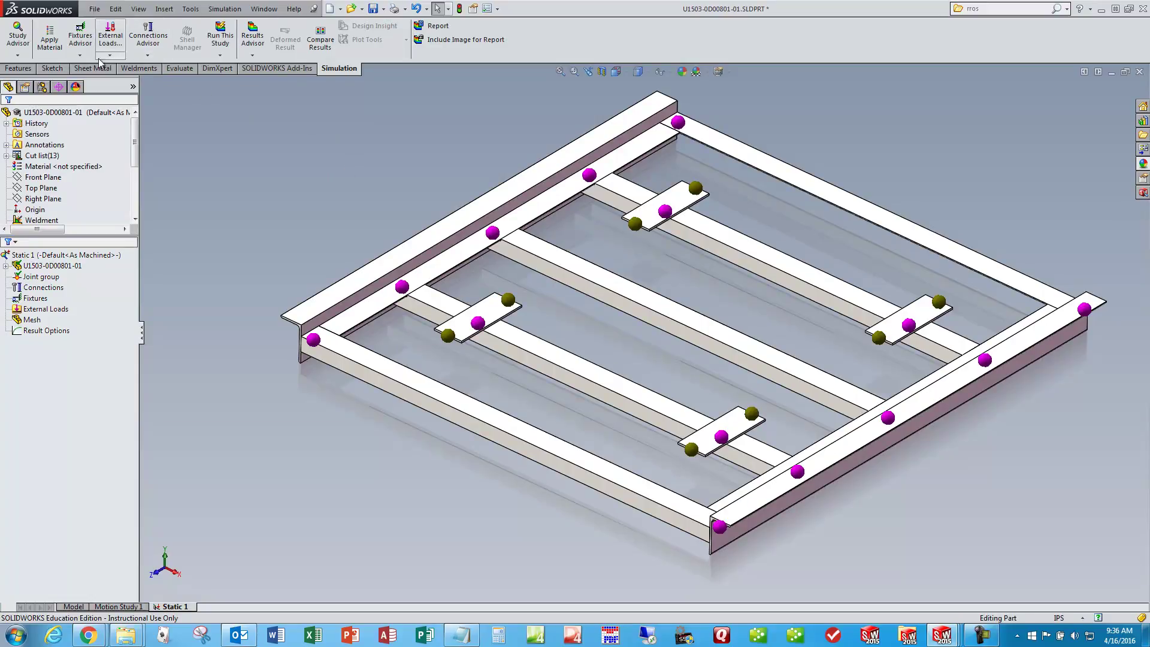
Apply Alloy Steel from the SOLIDWORKS steel materials to the frame in the study
click(51, 45)
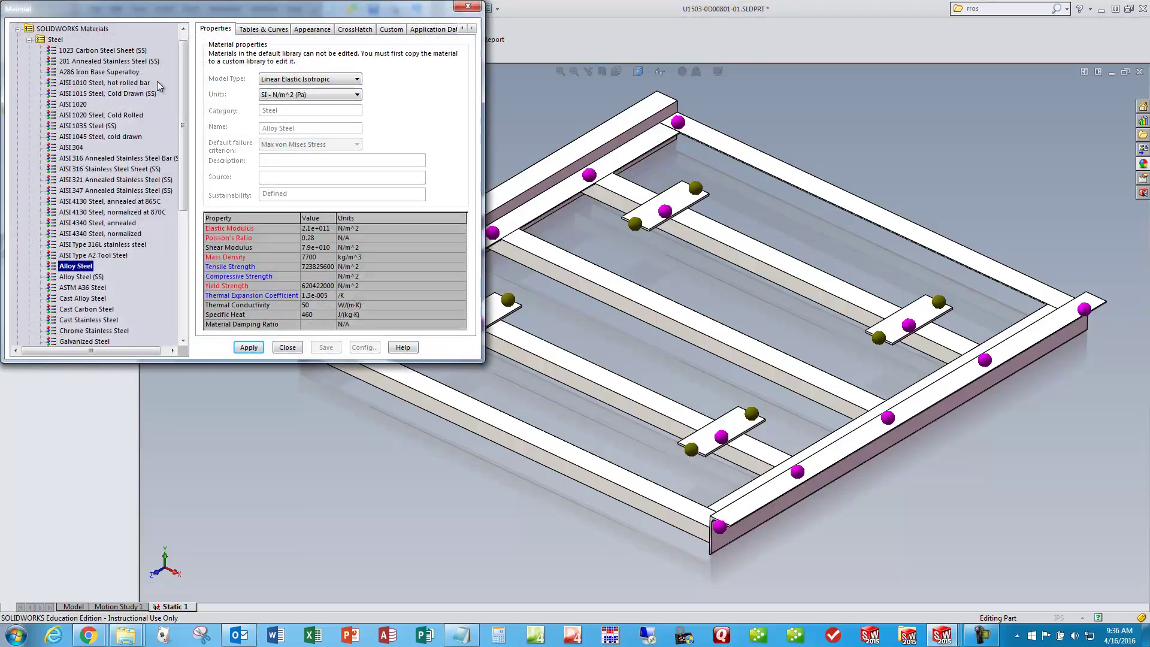
click(250, 349)
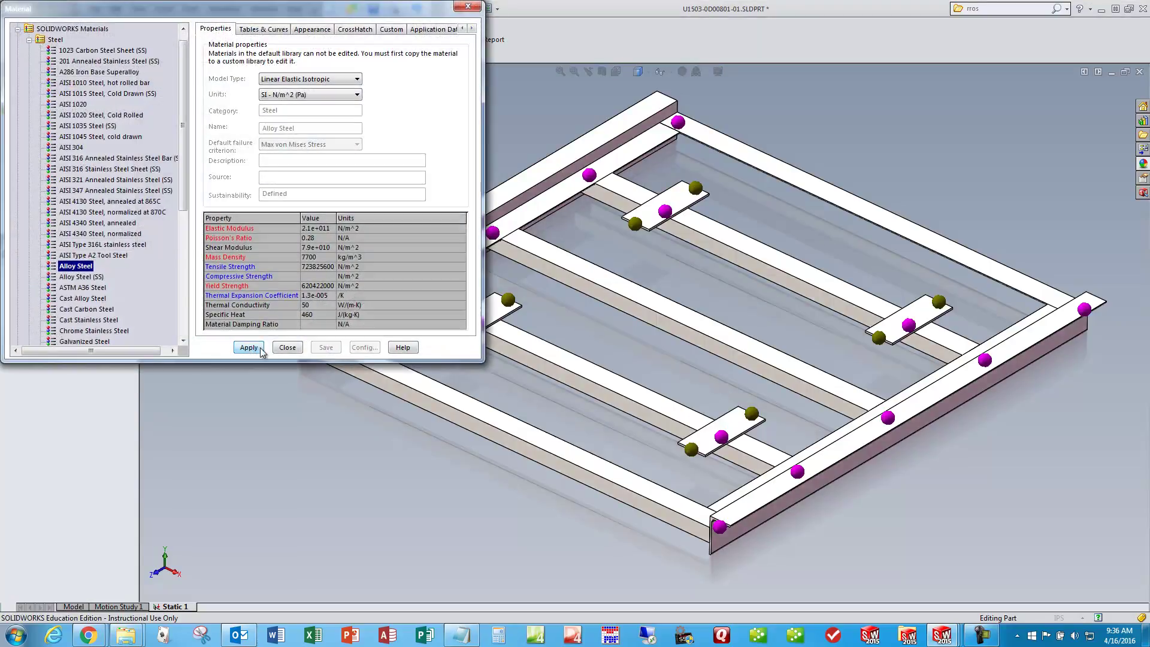
click(288, 347)
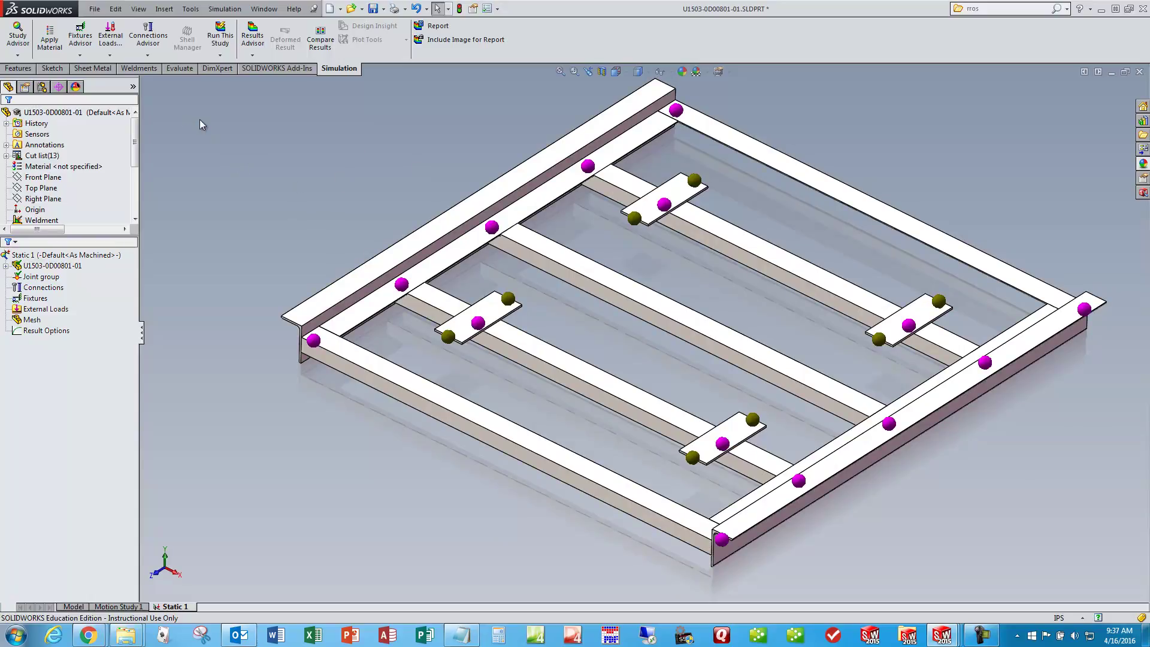
Add an Immovable (No translation) fixture to the four outer corner joints of the frame
click(80, 56)
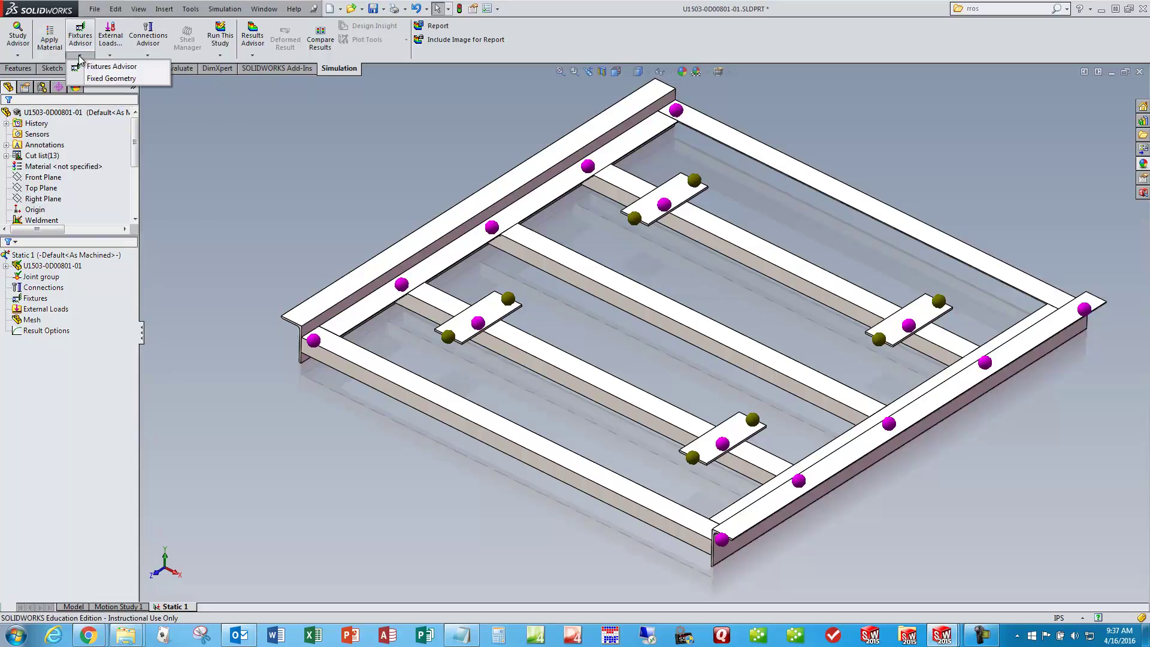
click(112, 79)
click(45, 261)
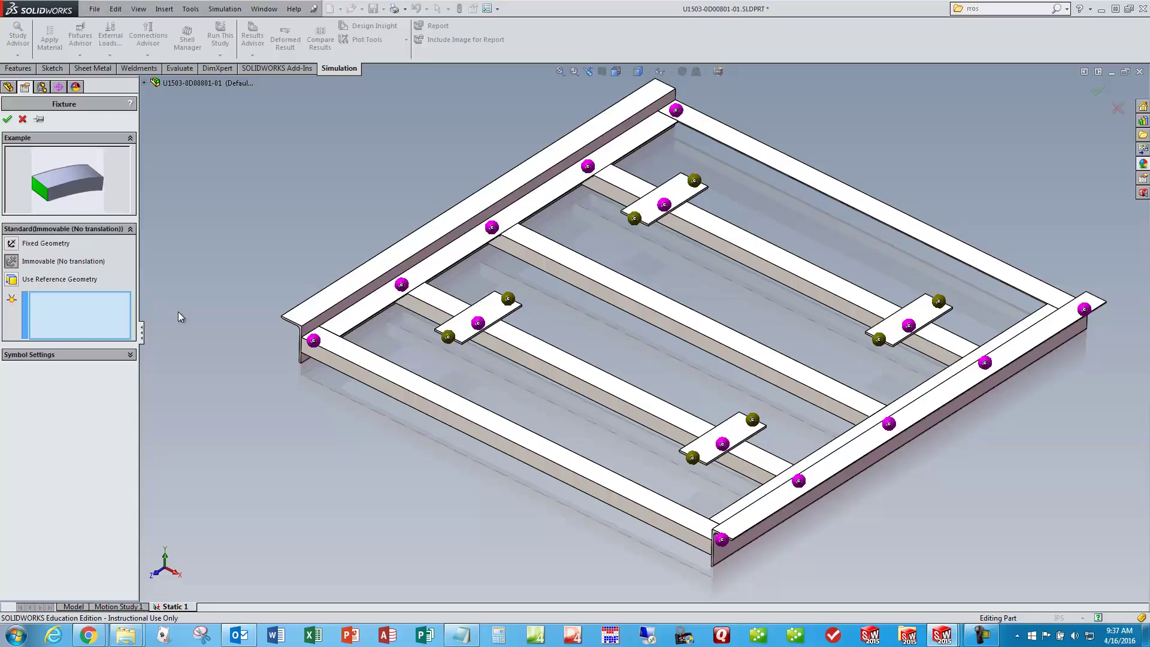
click(312, 341)
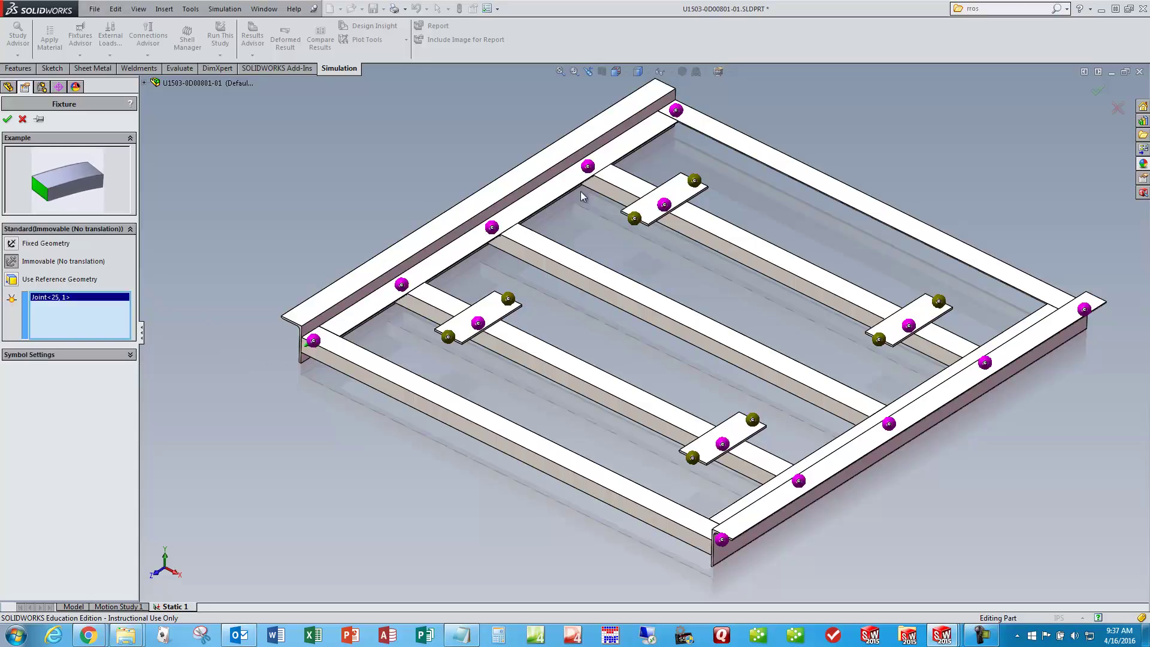
click(676, 111)
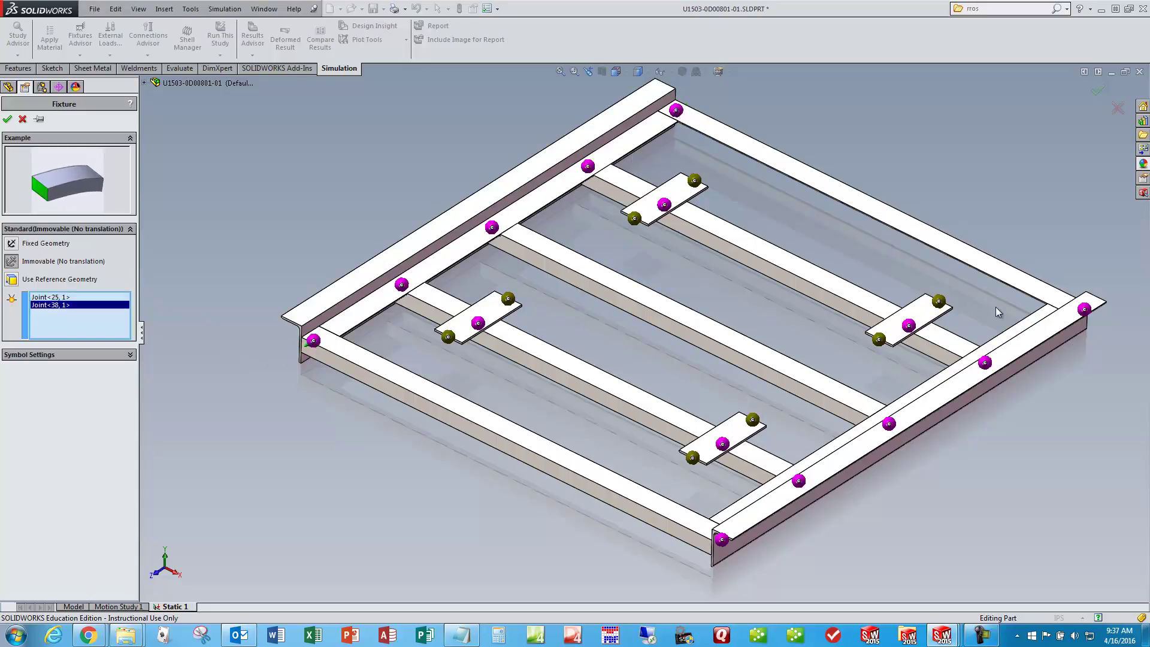
click(1085, 310)
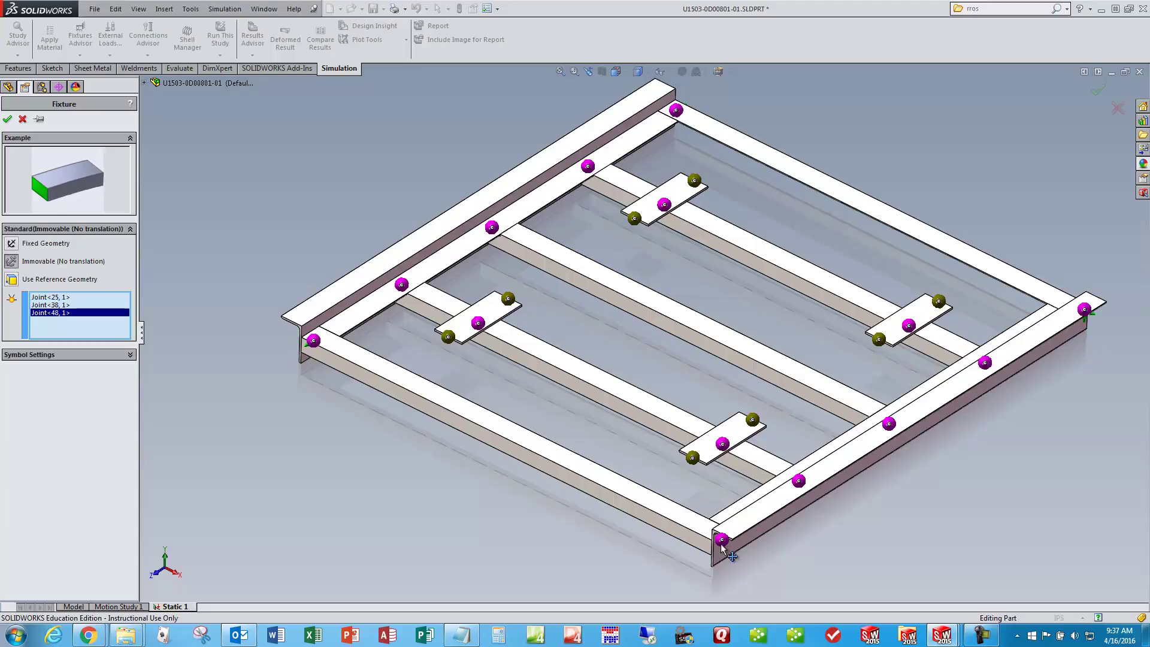
click(722, 540)
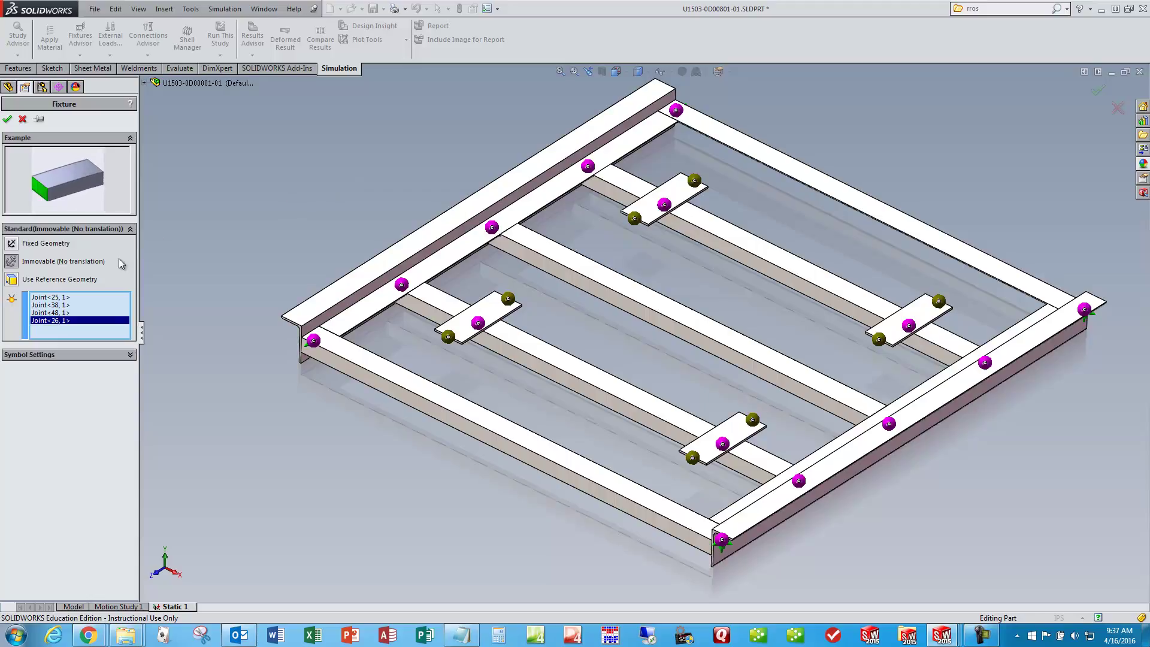
click(7, 118)
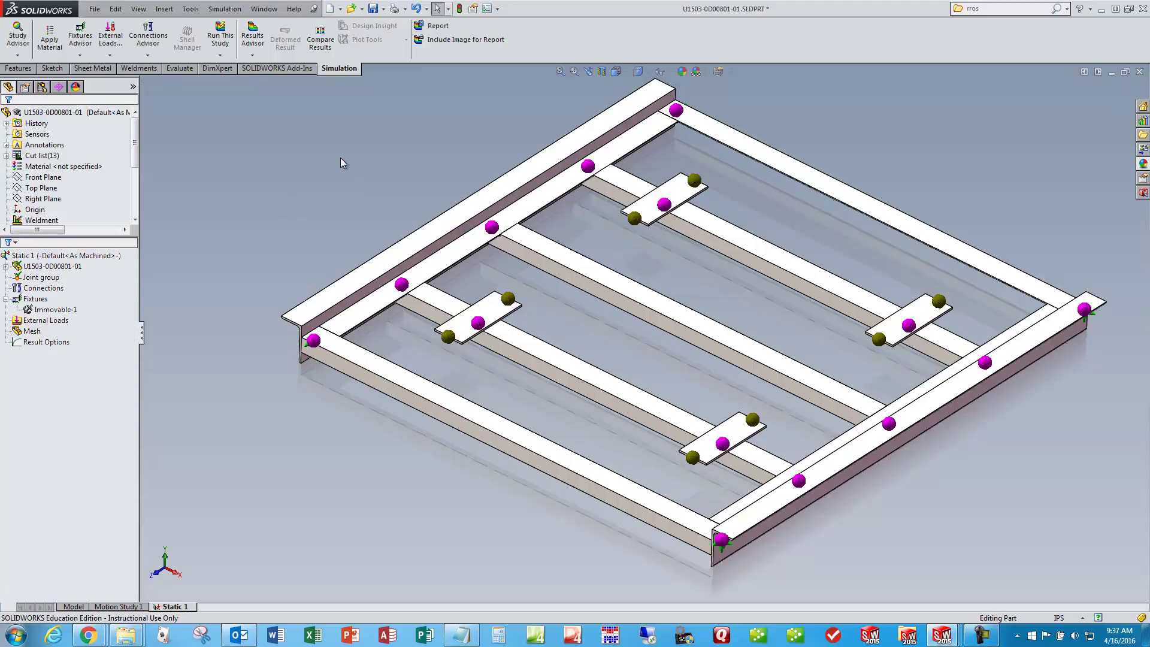
Start a force load applied to joints and select the eight end joints of the four short mounting plates
click(110, 55)
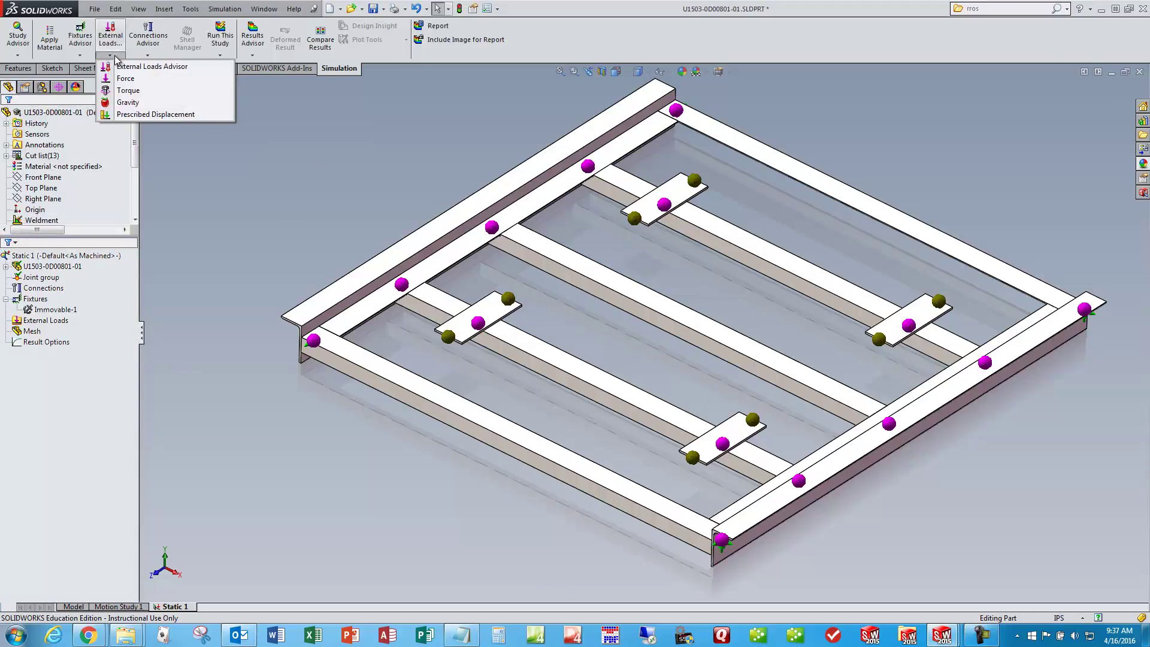
click(125, 80)
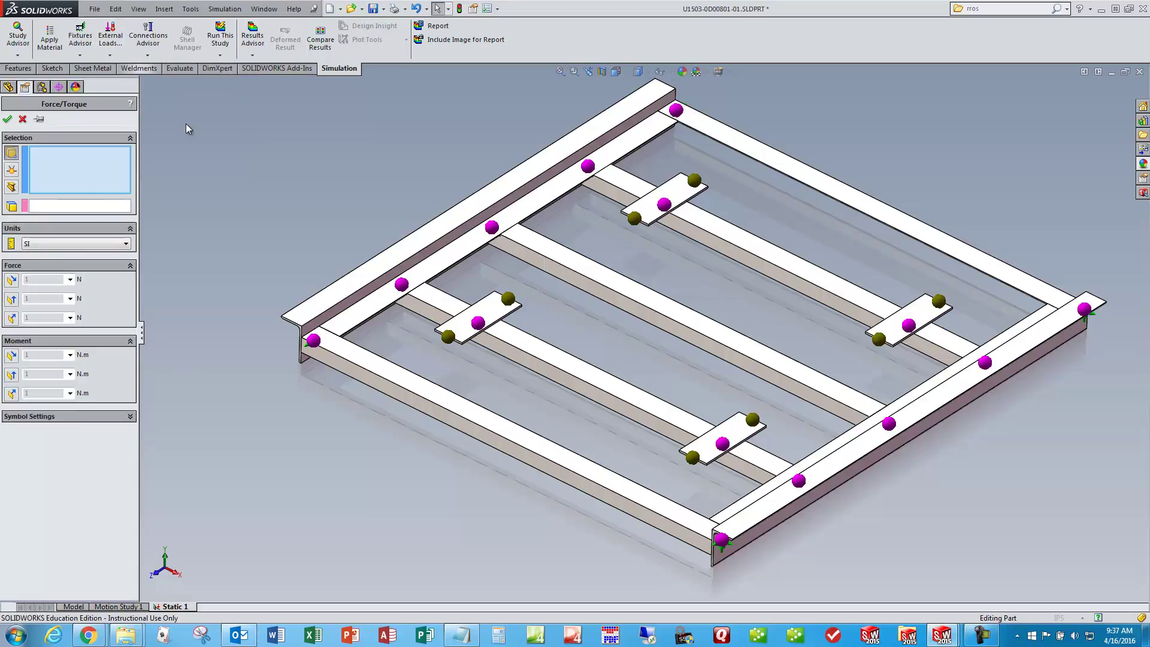
click(11, 170)
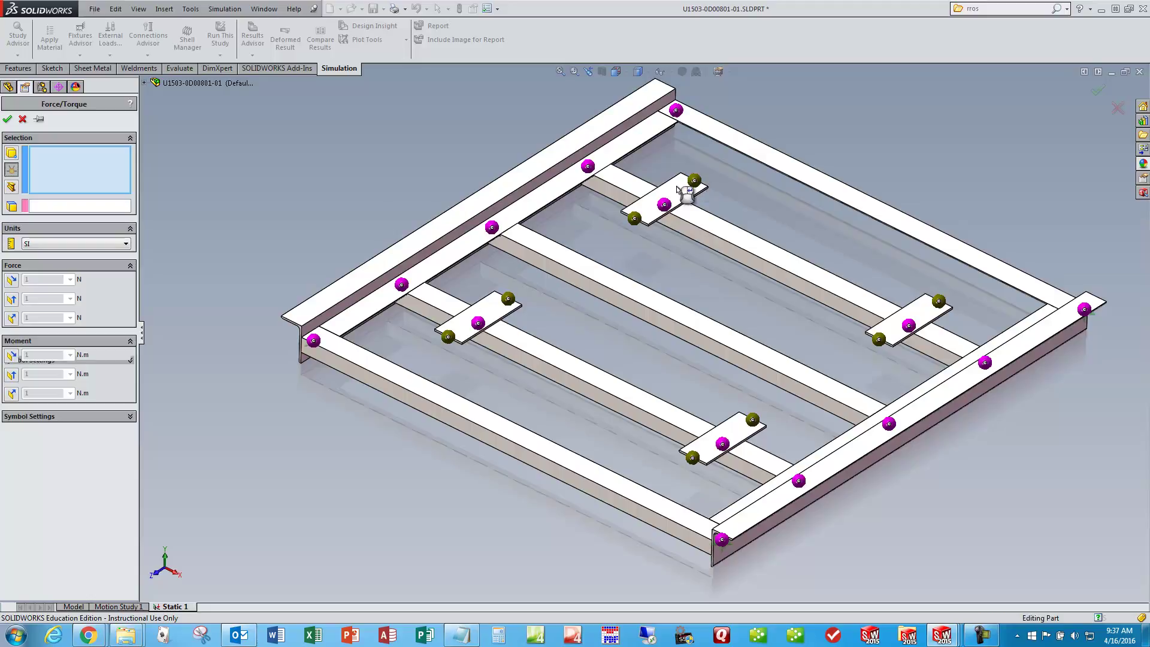
click(695, 181)
click(634, 219)
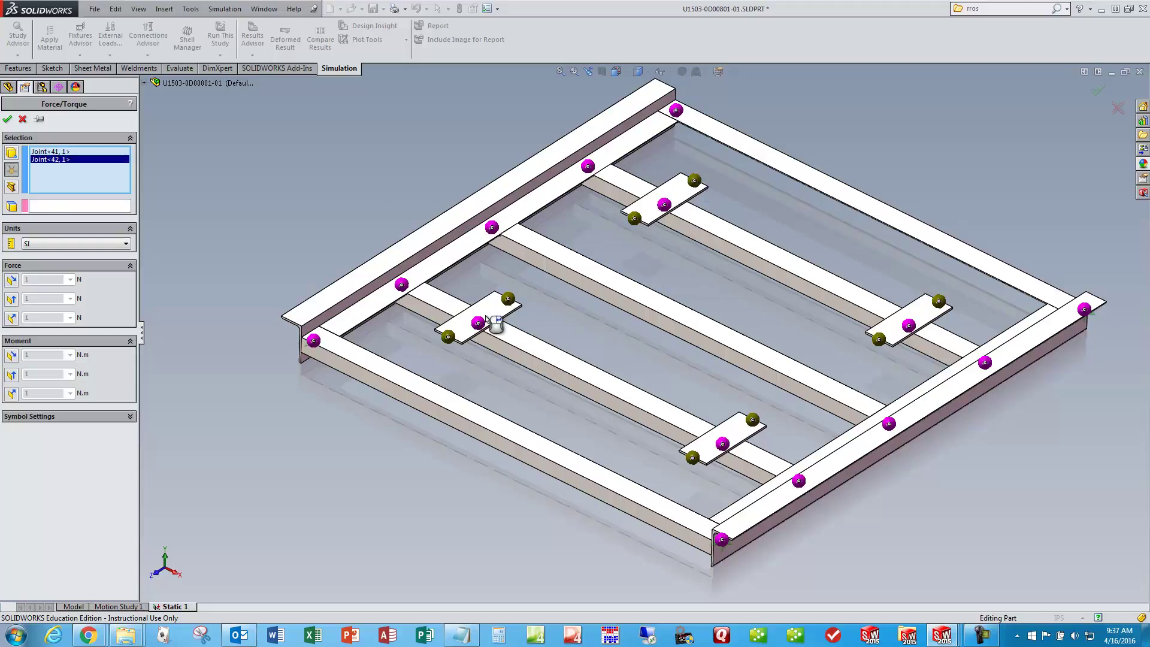
click(509, 300)
click(695, 459)
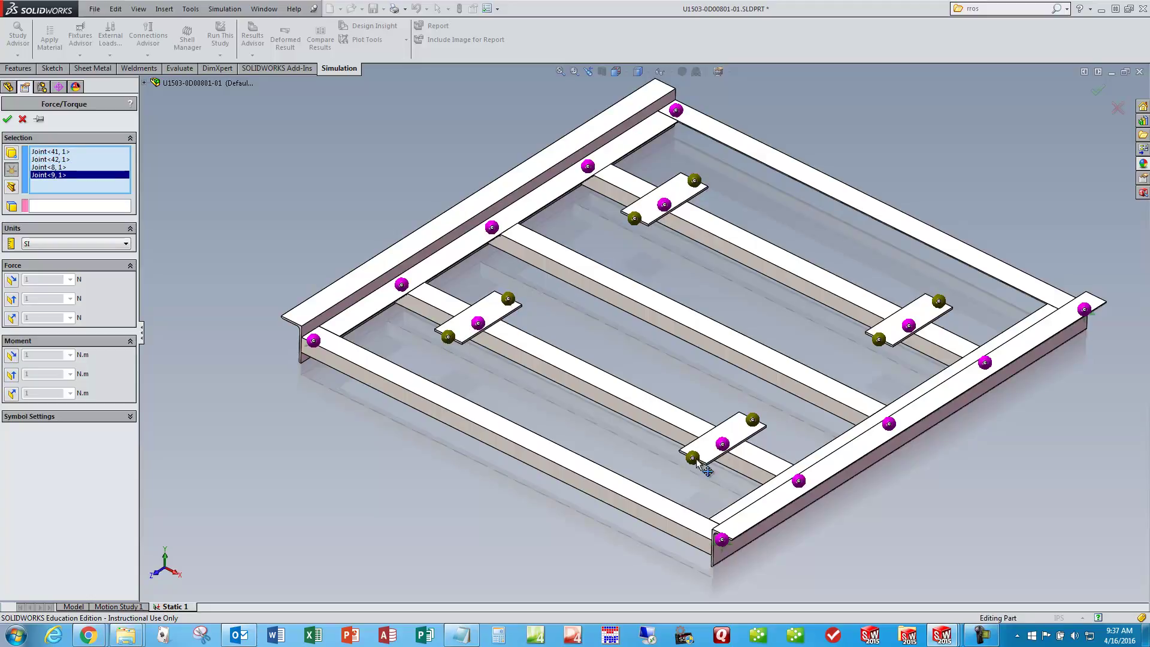
click(753, 420)
click(879, 340)
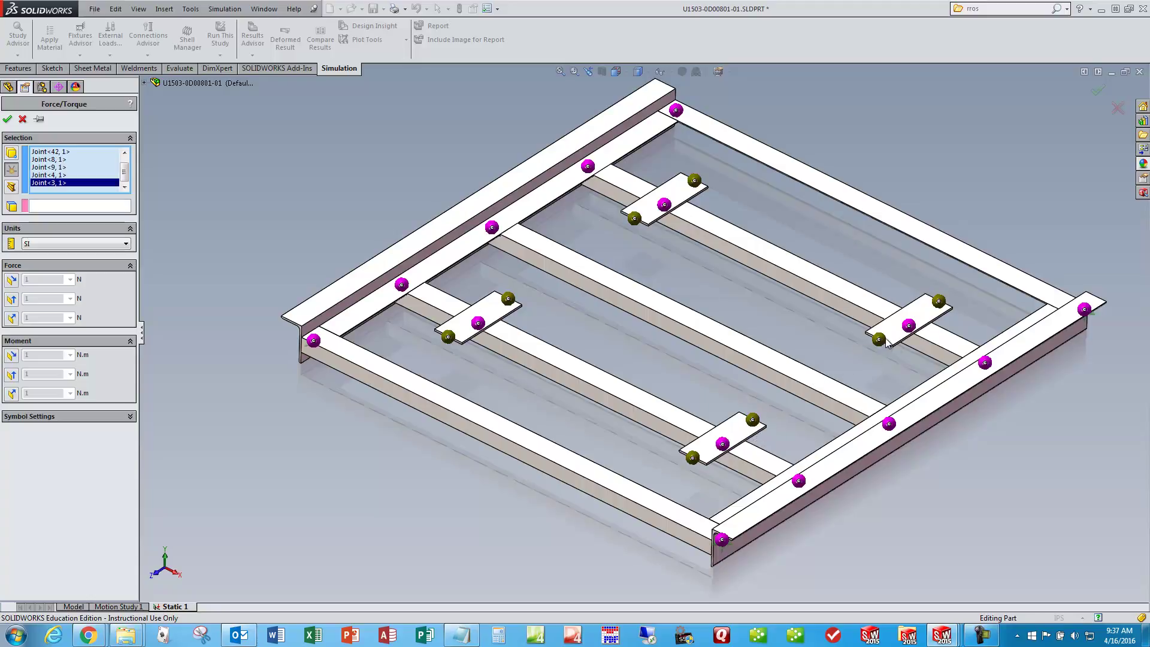
click(939, 301)
click(647, 289)
Set the load units to English (IPS) and use the top face of the long rear outer angle as direction reference
click(85, 242)
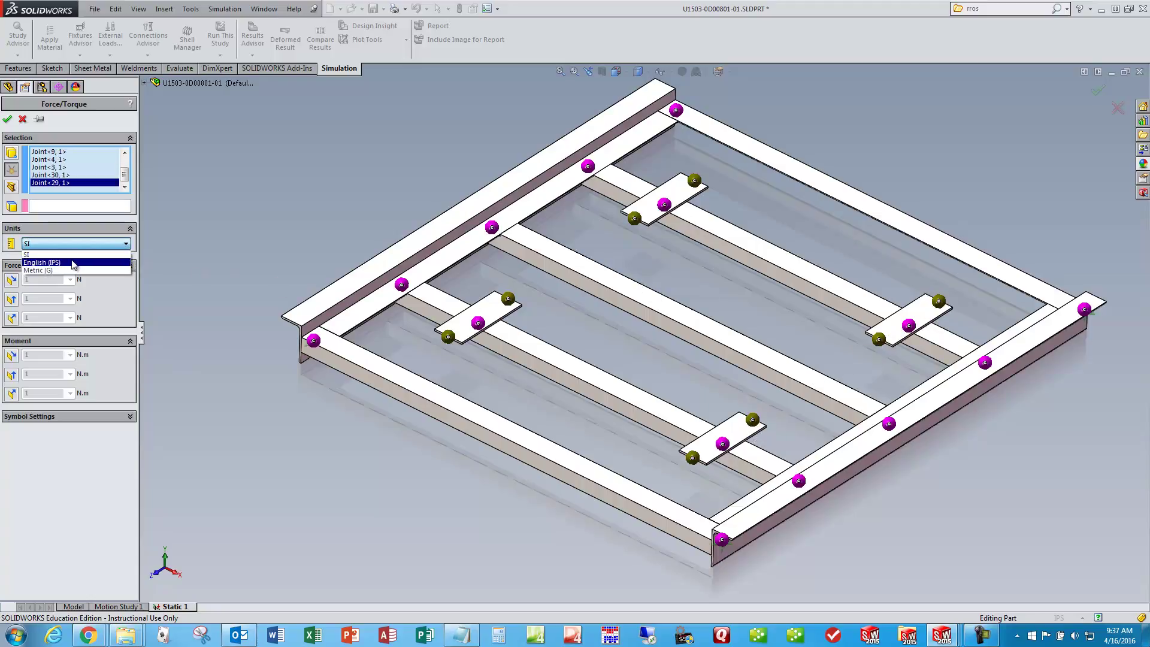
click(73, 263)
click(51, 207)
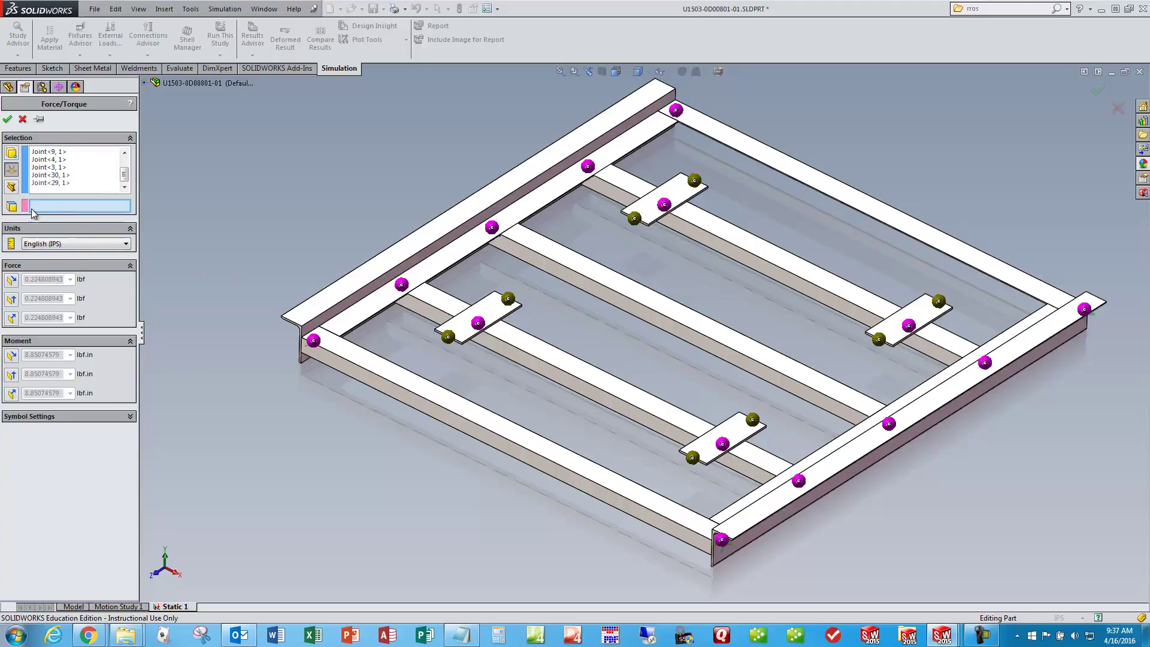
click(411, 246)
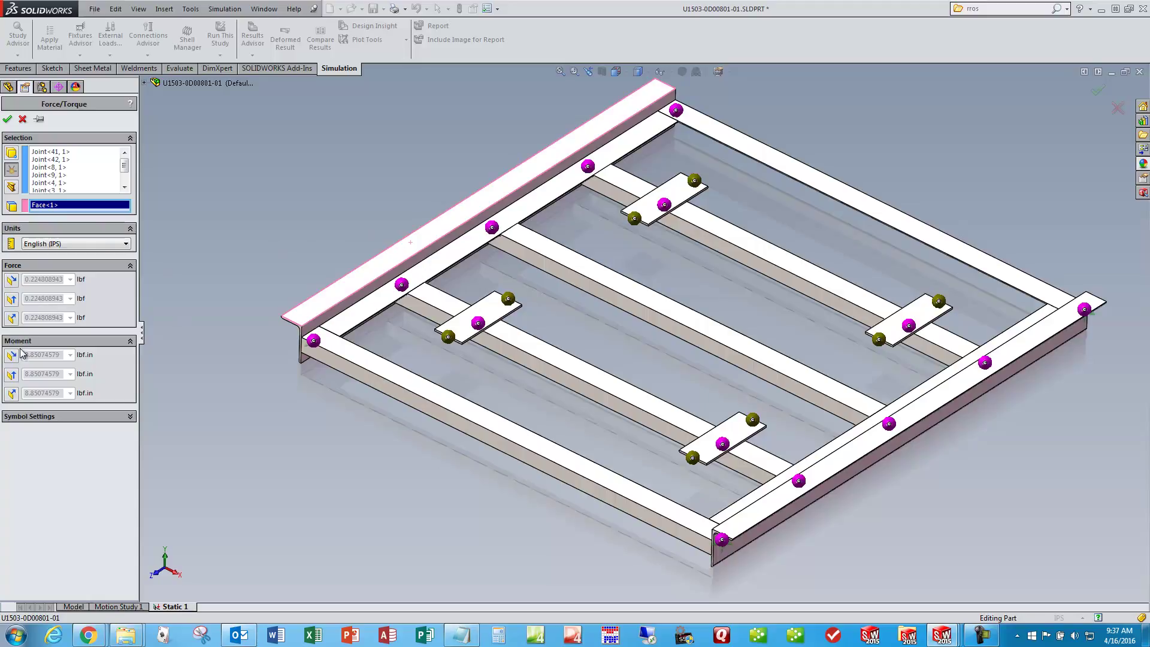
Apply a 100 lbf force per joint normal to the reference face, reversed to act downward, and accept the load
click(11, 280)
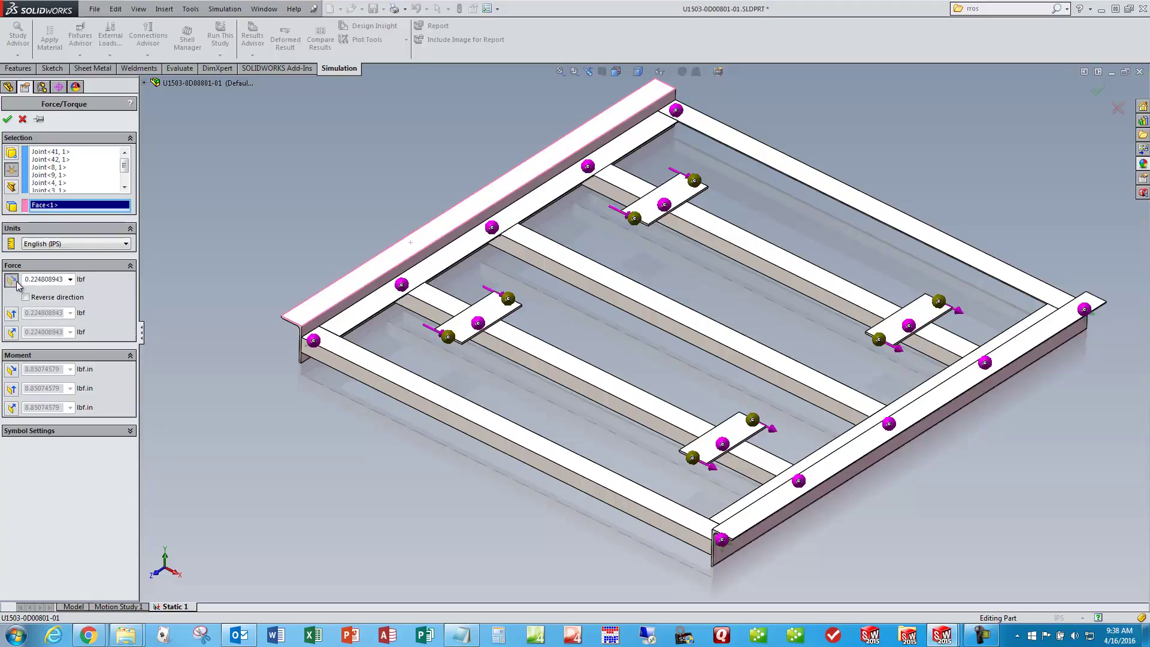
click(11, 280)
click(12, 318)
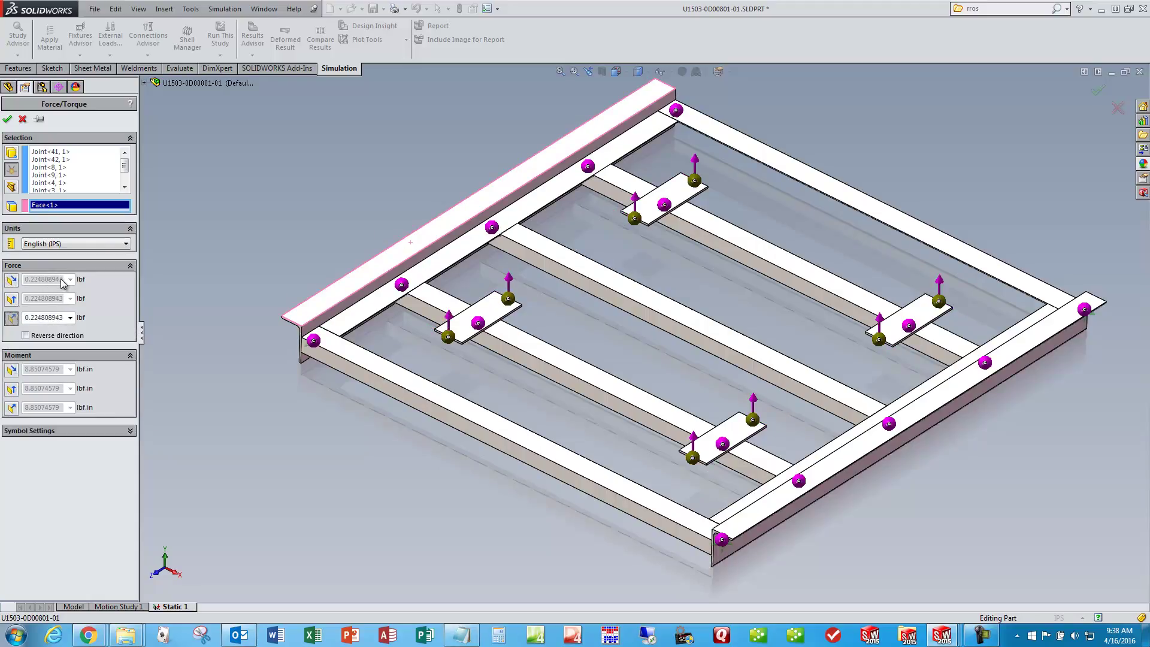
click(25, 335)
double_click(27, 317)
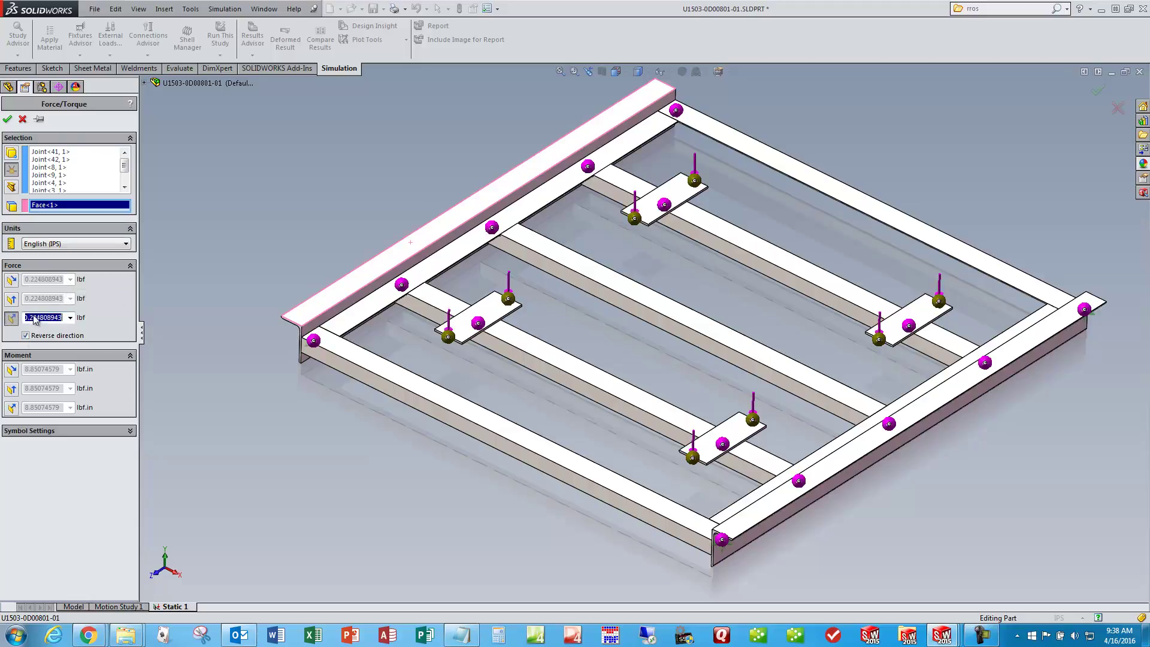
key(Home)
key(Delete)
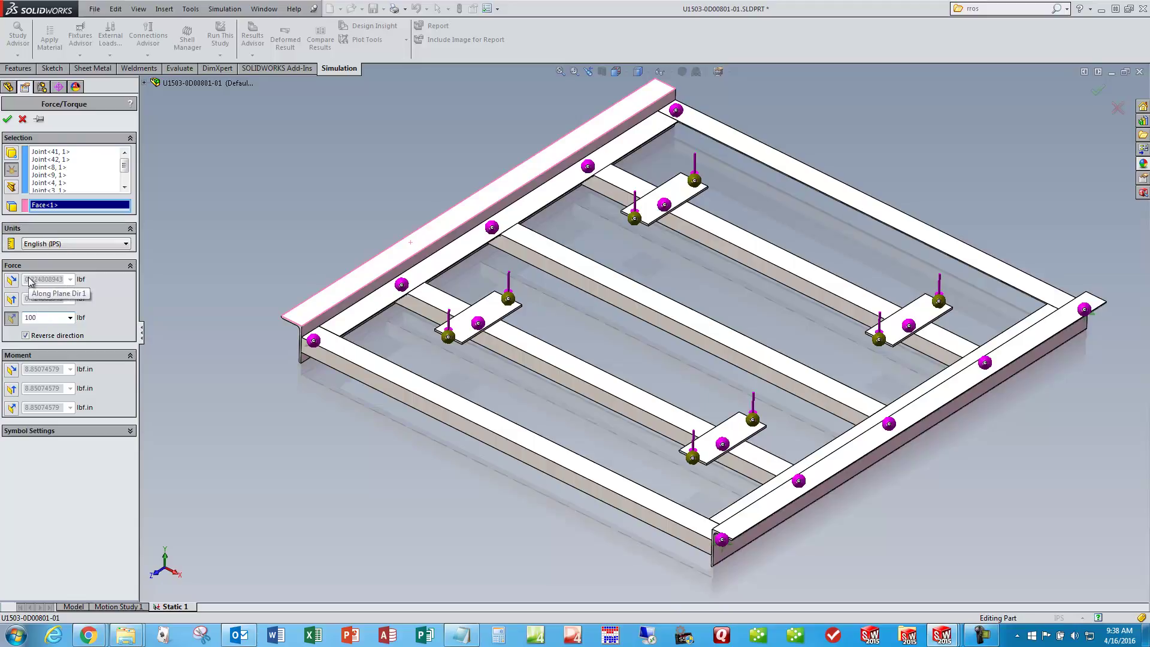
click(7, 118)
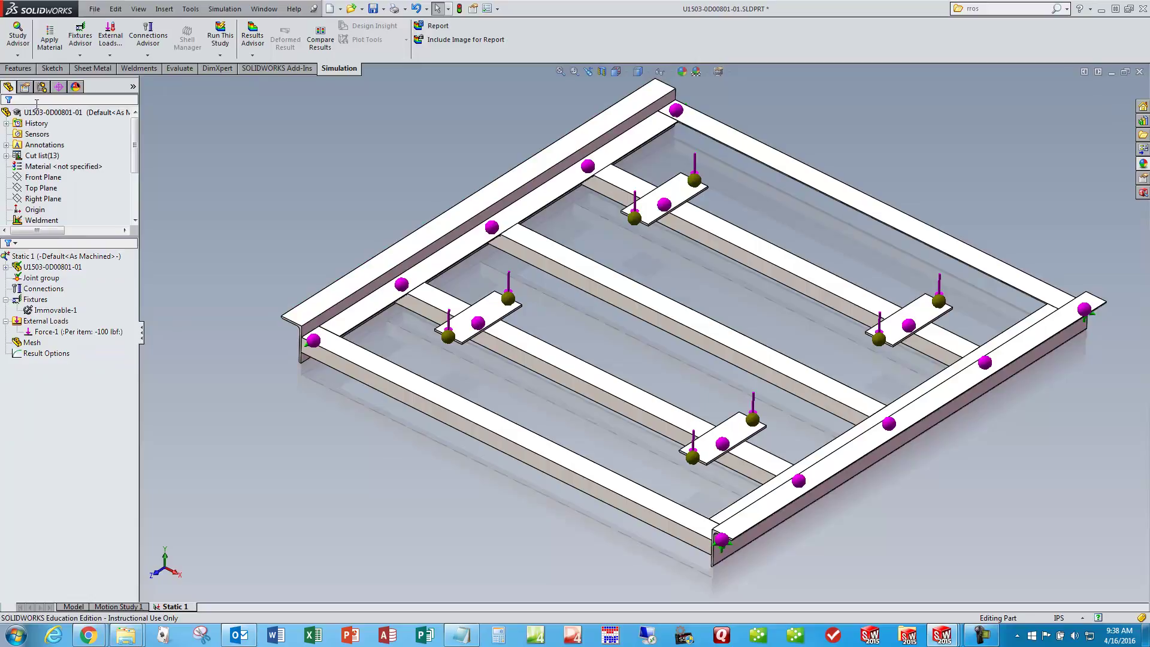
Run the Static 1 study and display its stress plot on the undeformed shape
click(48, 331)
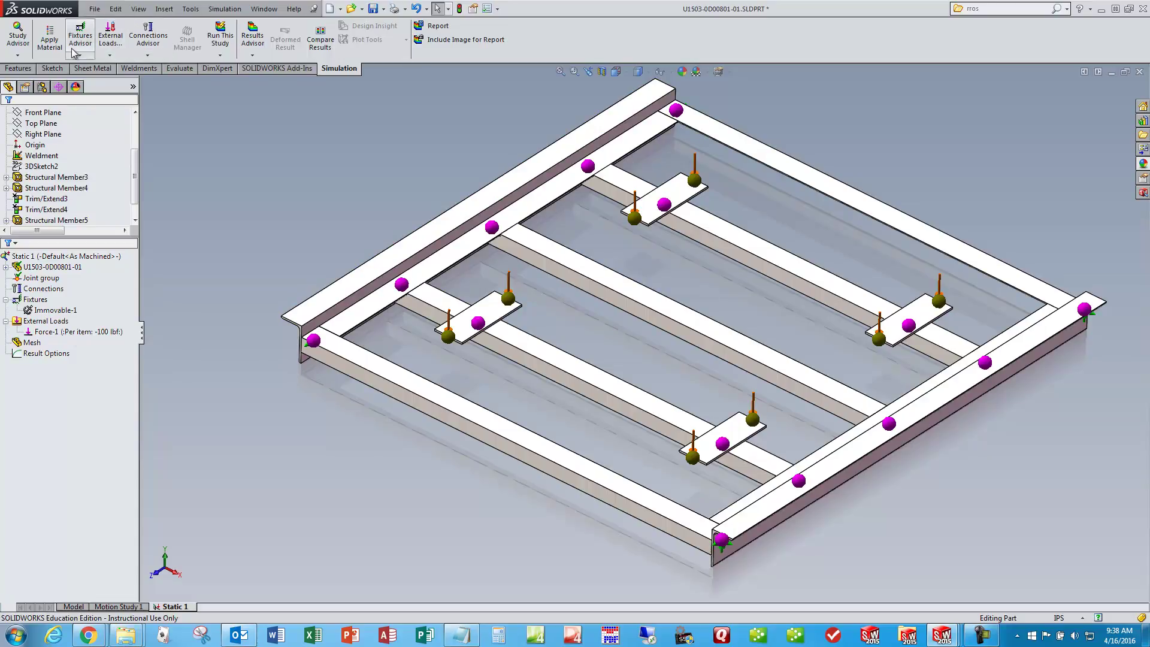
click(221, 40)
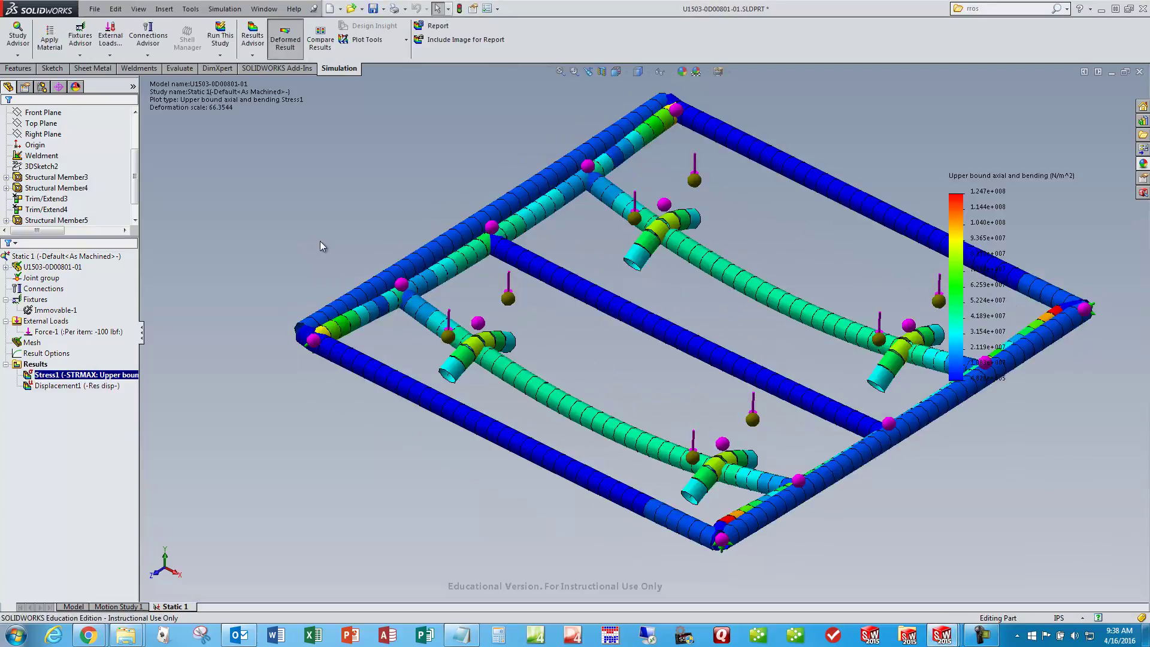
click(285, 40)
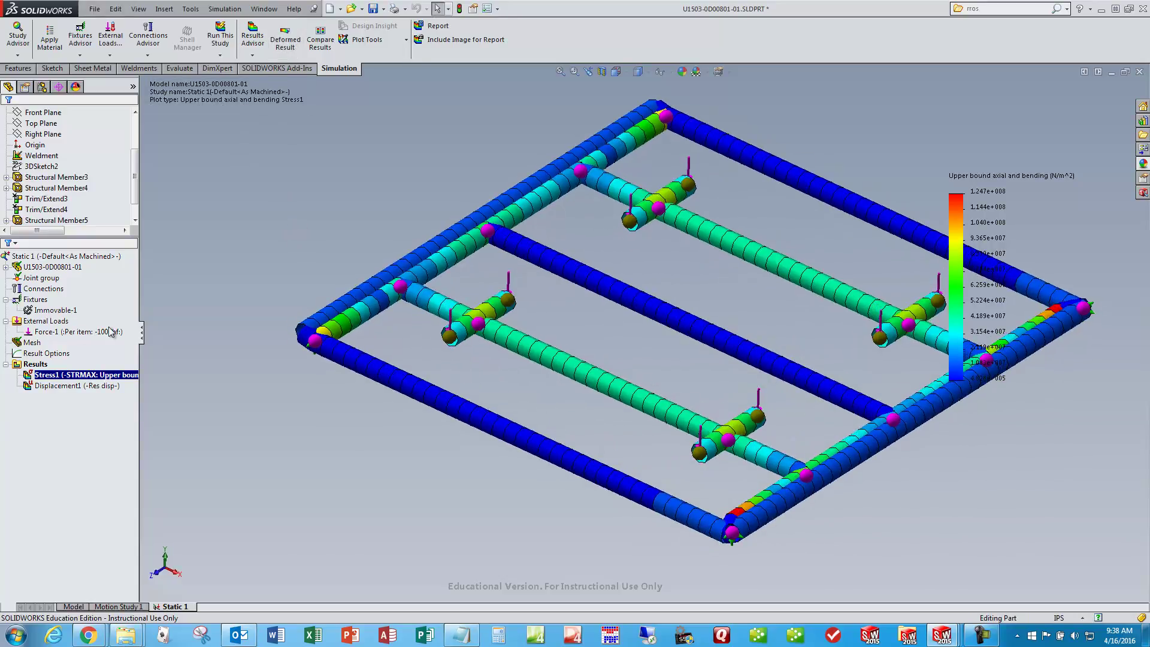
Compare the displacement and stress result plots, finishing on the displacement plot
click(58, 387)
double_click(57, 387)
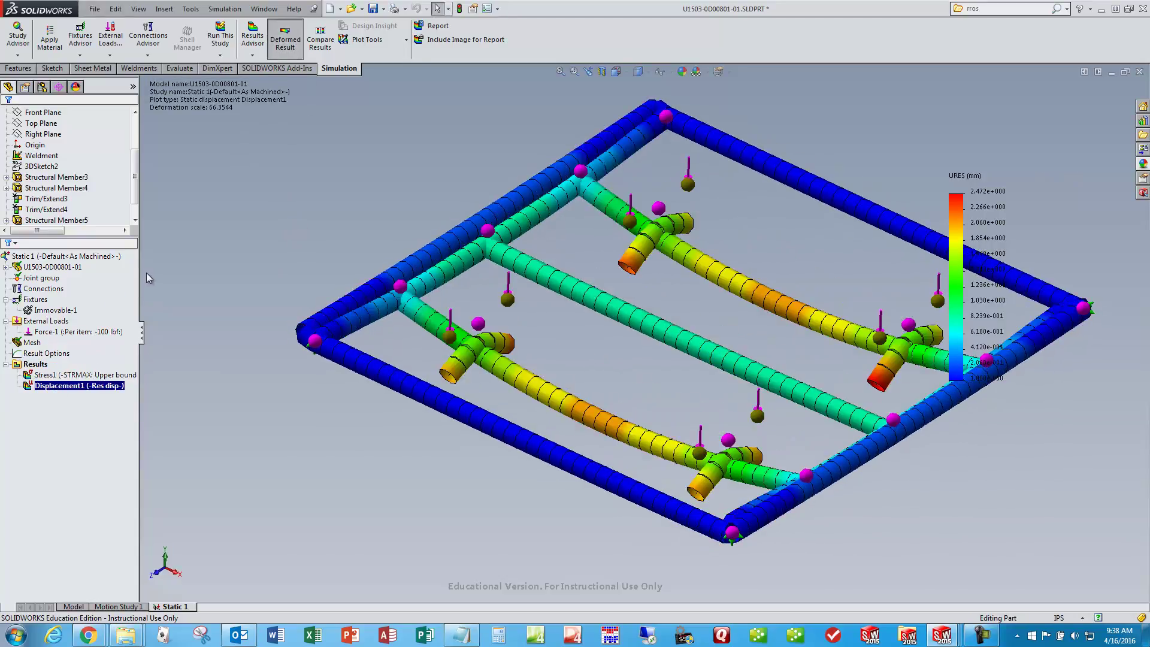
double_click(56, 375)
double_click(57, 386)
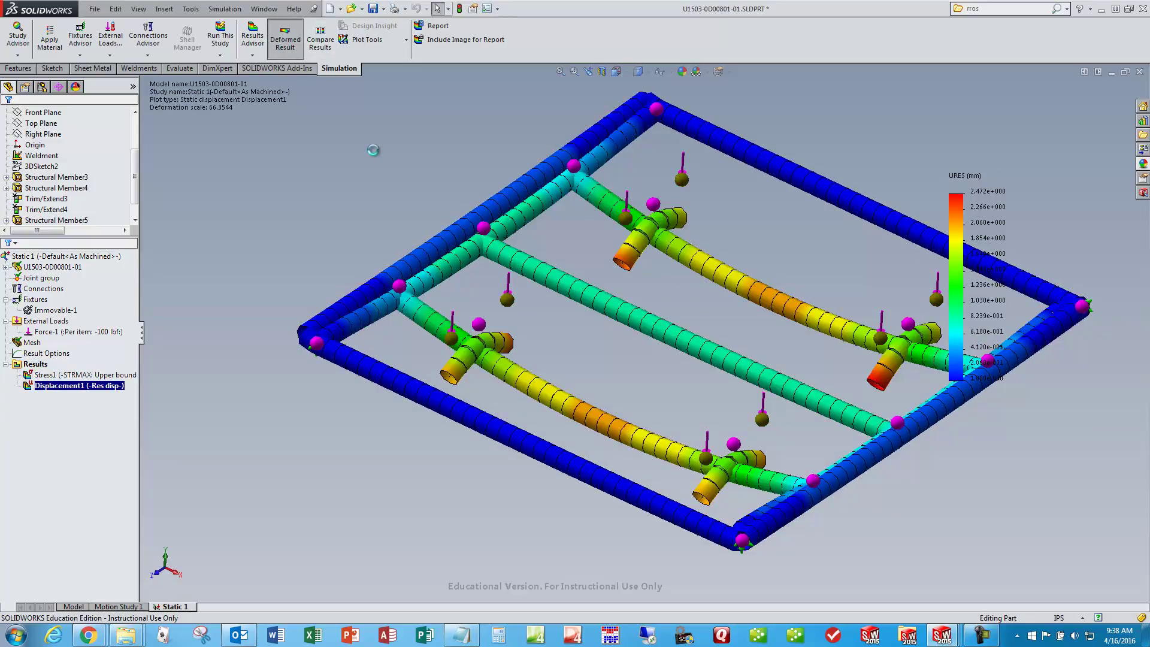
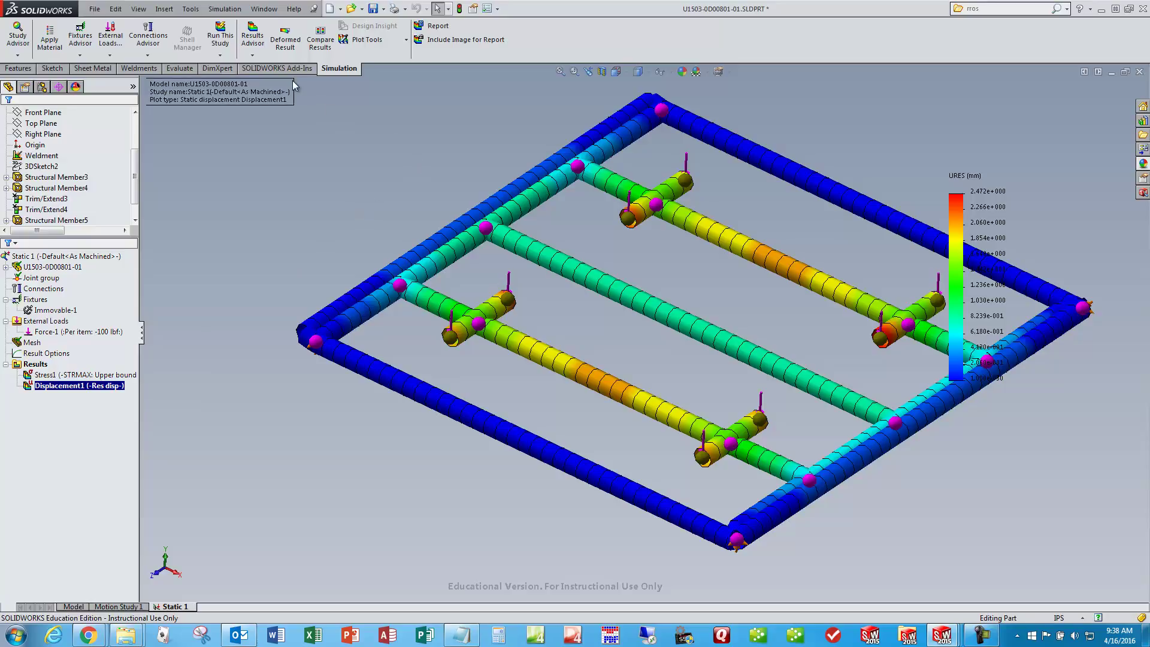
Start a stress, displacement and strain listing for the study, set to displacement with the UY: Y Displacement component in inches
click(256, 57)
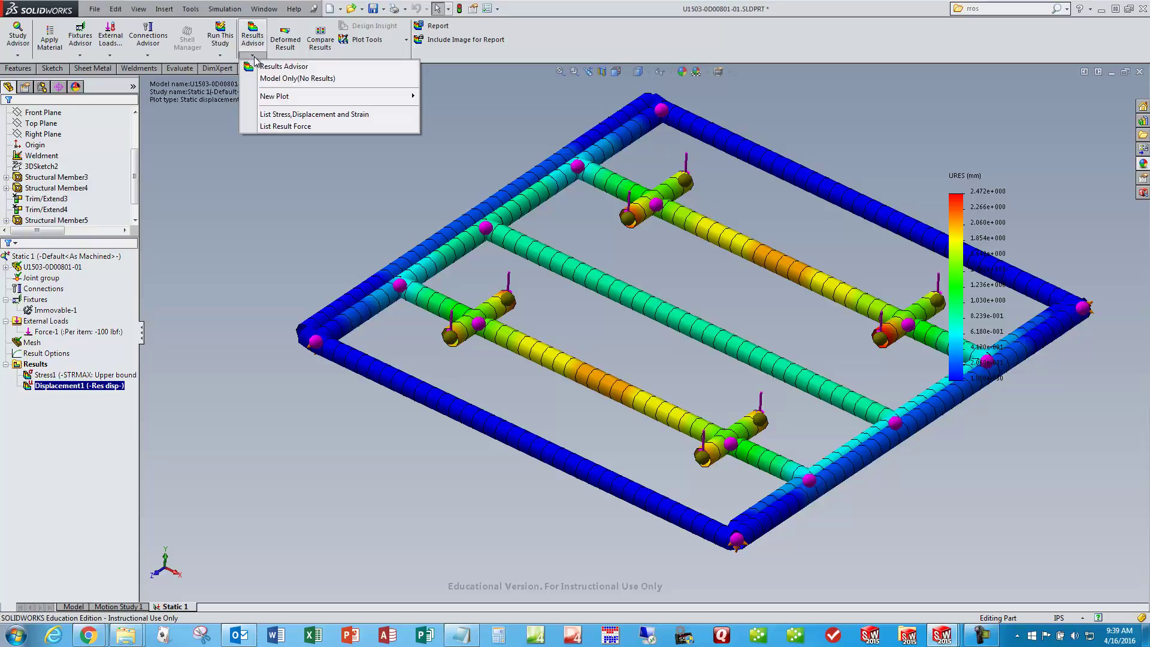
click(311, 117)
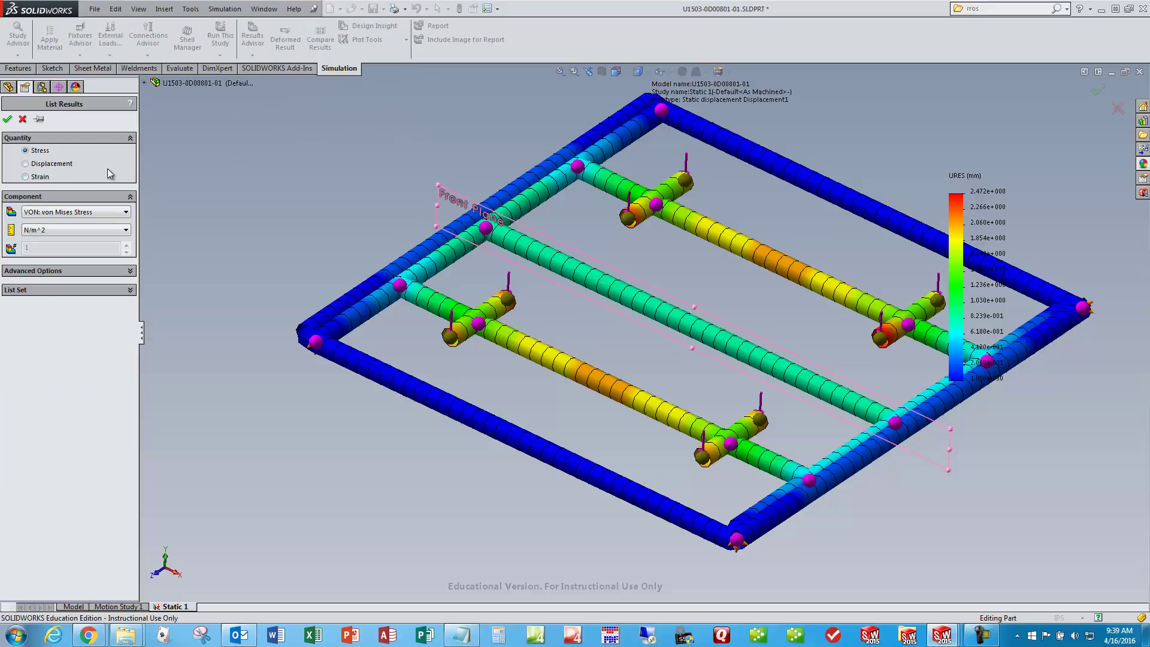
click(53, 166)
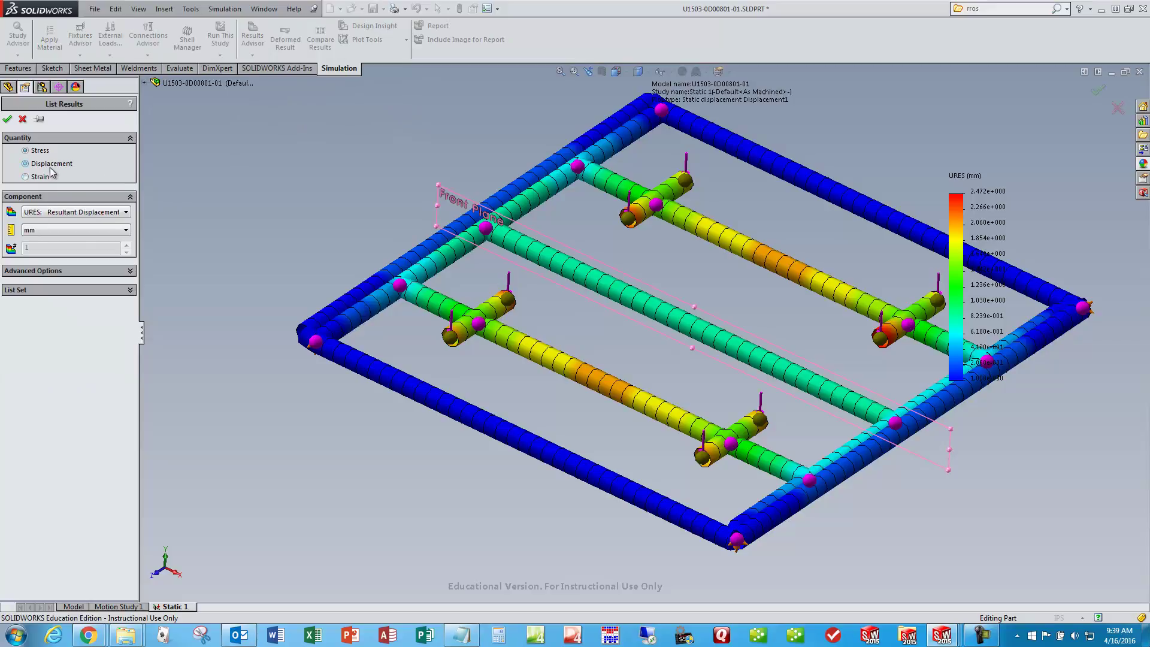
click(58, 213)
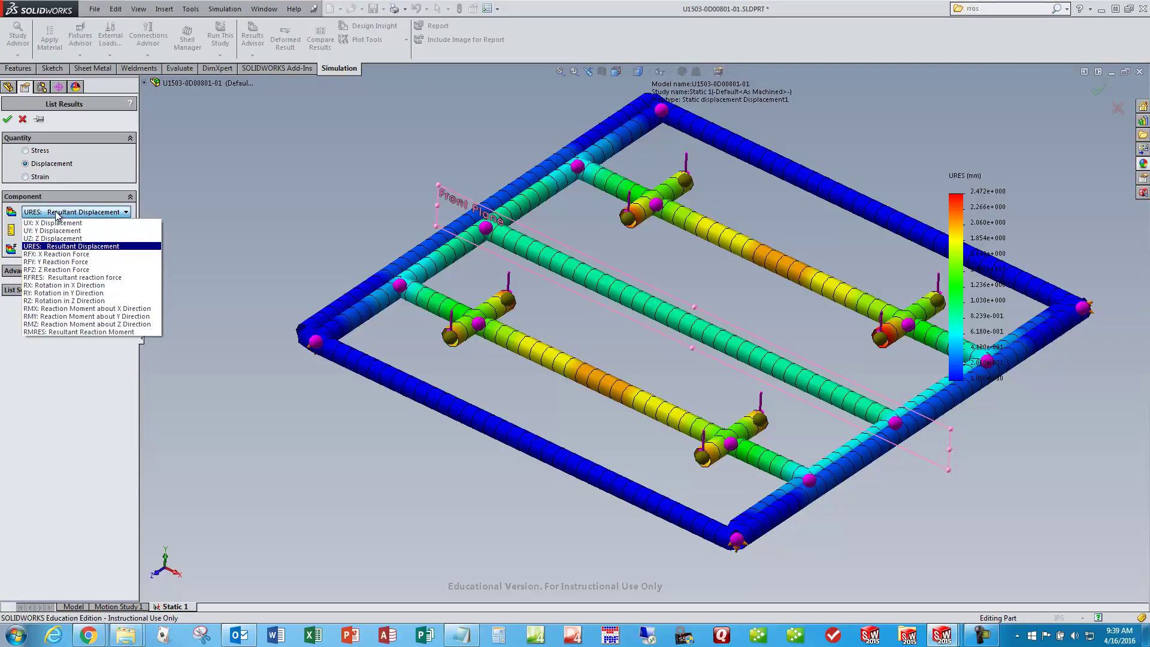
click(53, 231)
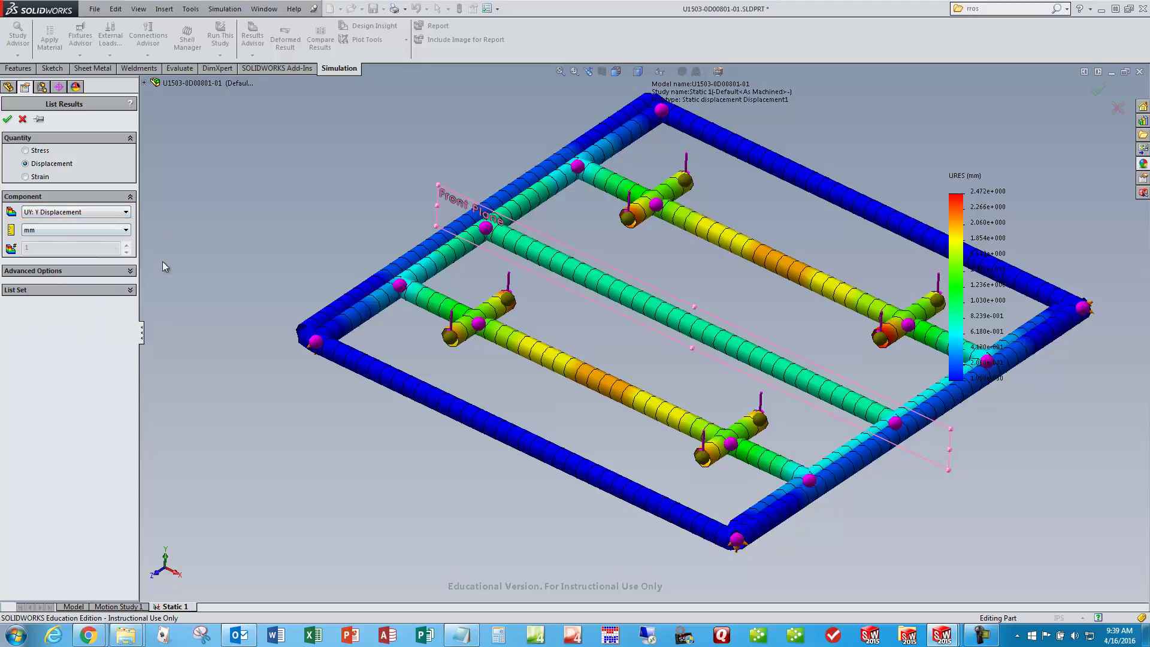
click(50, 231)
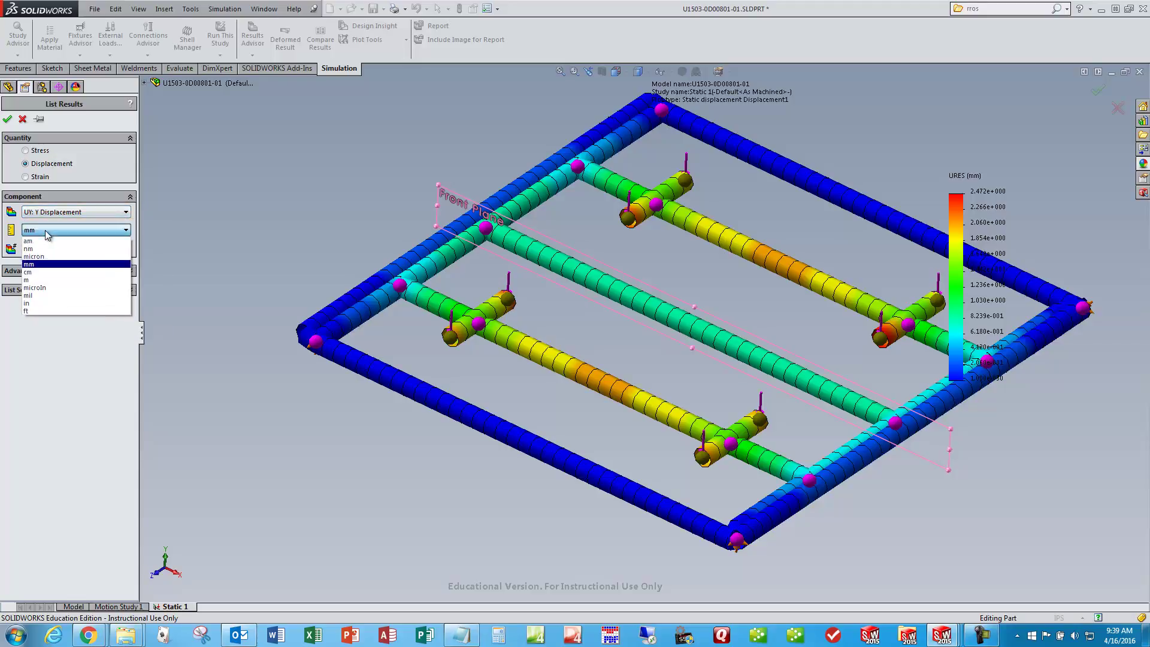
click(44, 304)
List the displacement components by node range 1 to 369 with Front Plane as reference, and enlarge the results table
click(130, 271)
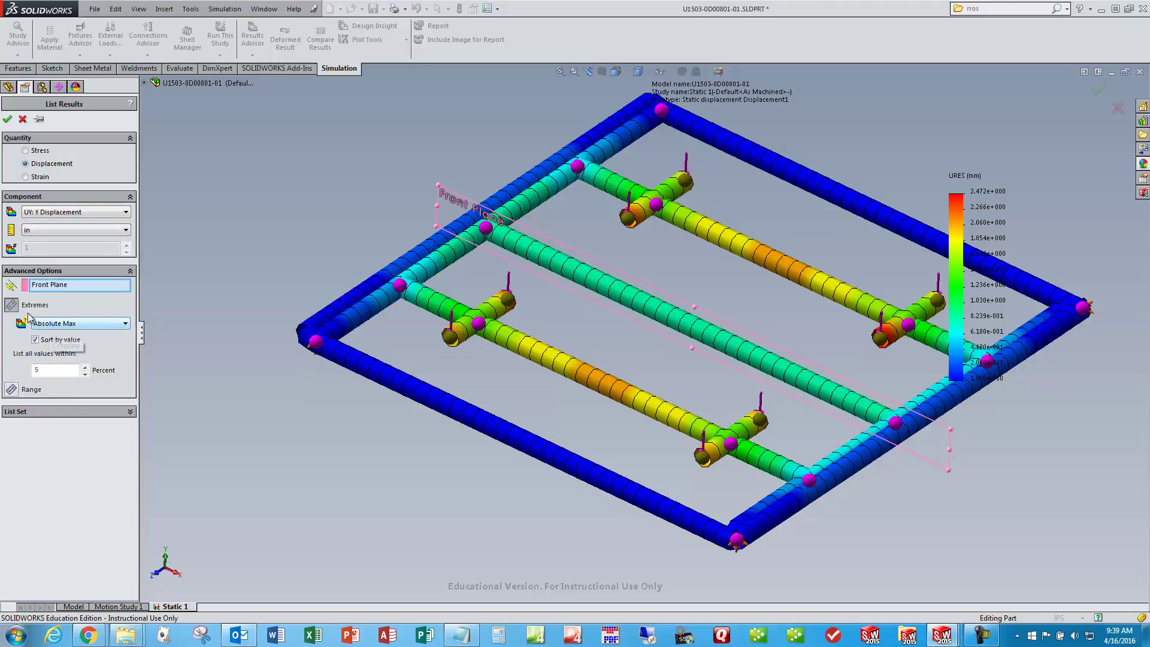
click(12, 390)
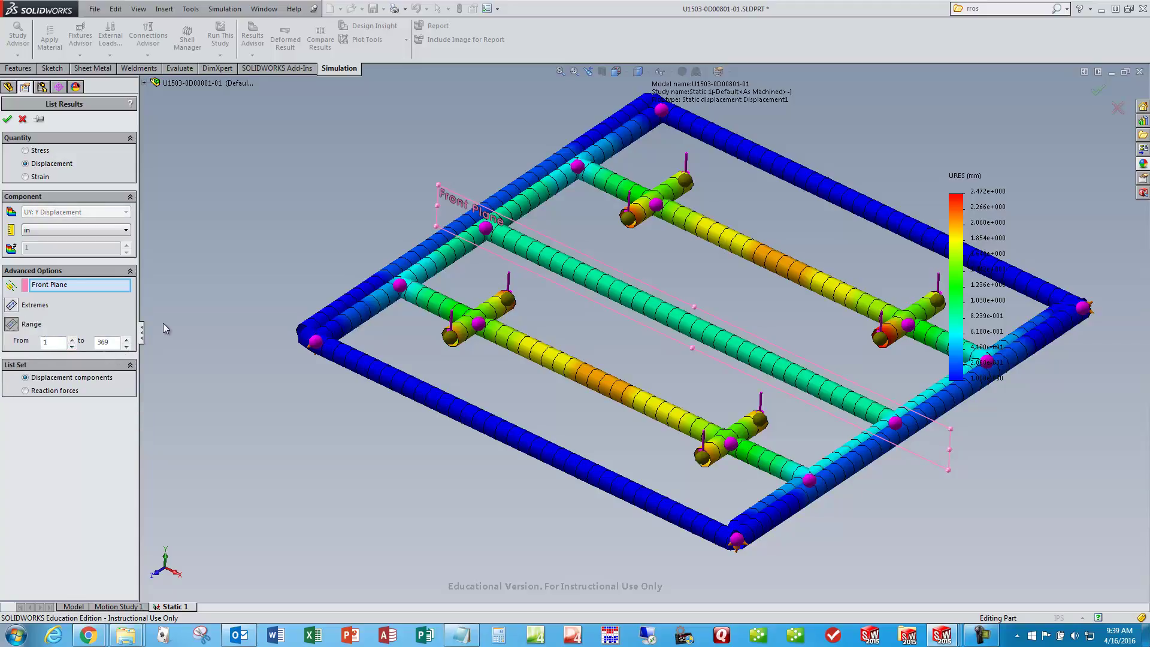
click(7, 118)
drag(448, 223, 313, 210)
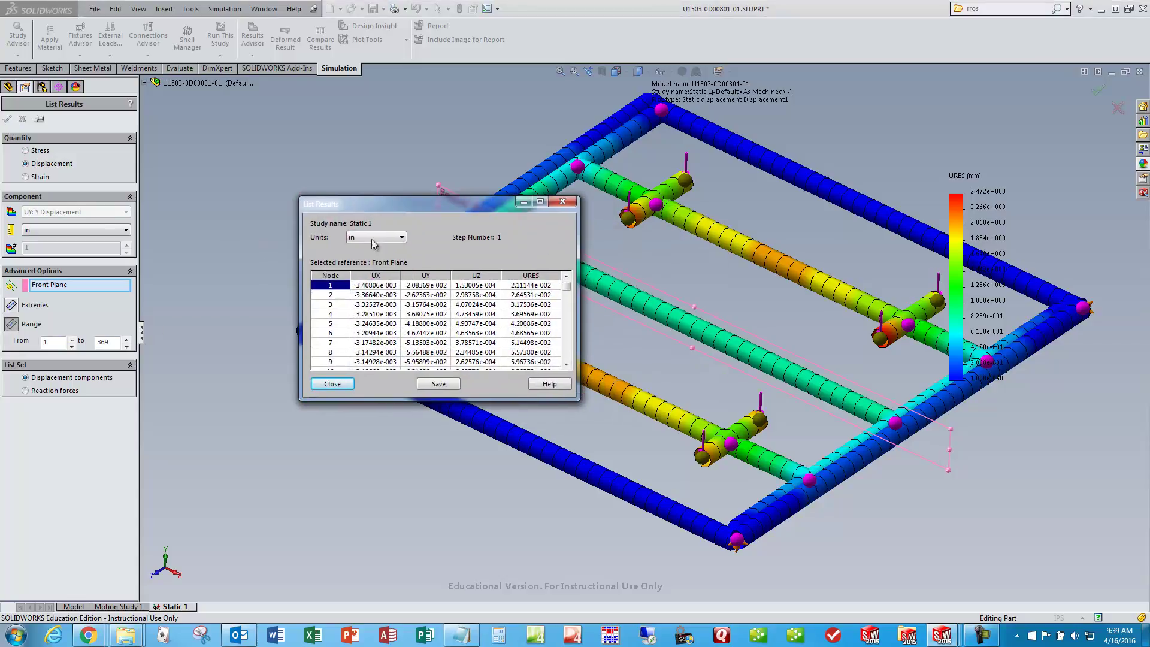
drag(581, 400, 616, 430)
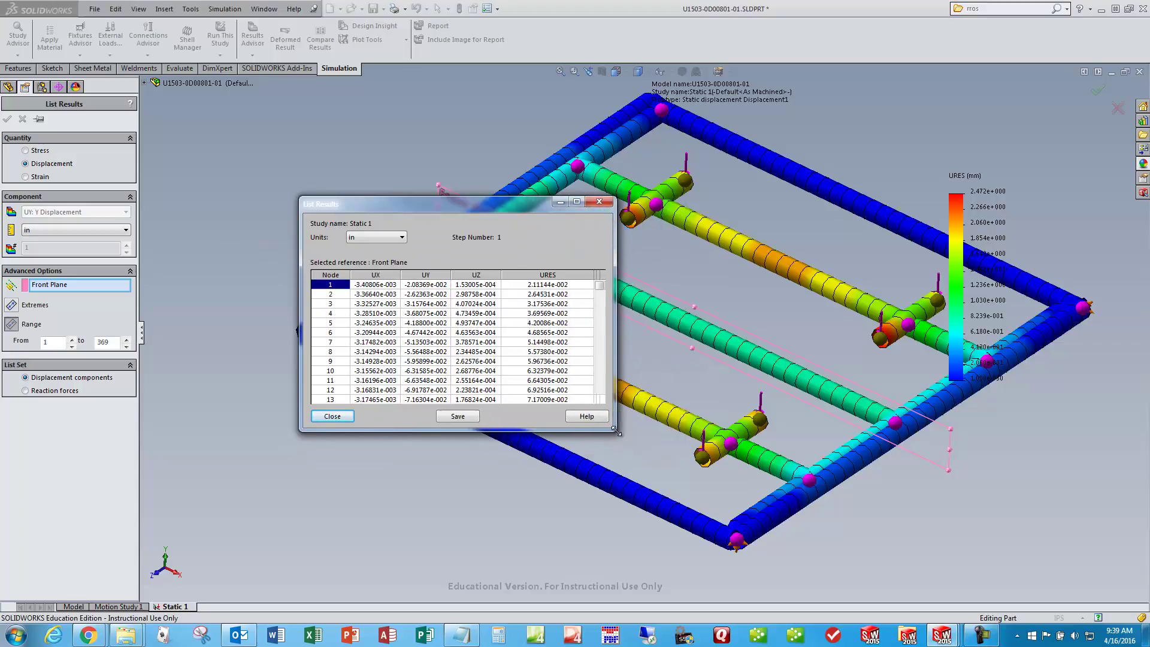
View the CSV save option for the listed displacement results without saving, and close the results list
click(458, 416)
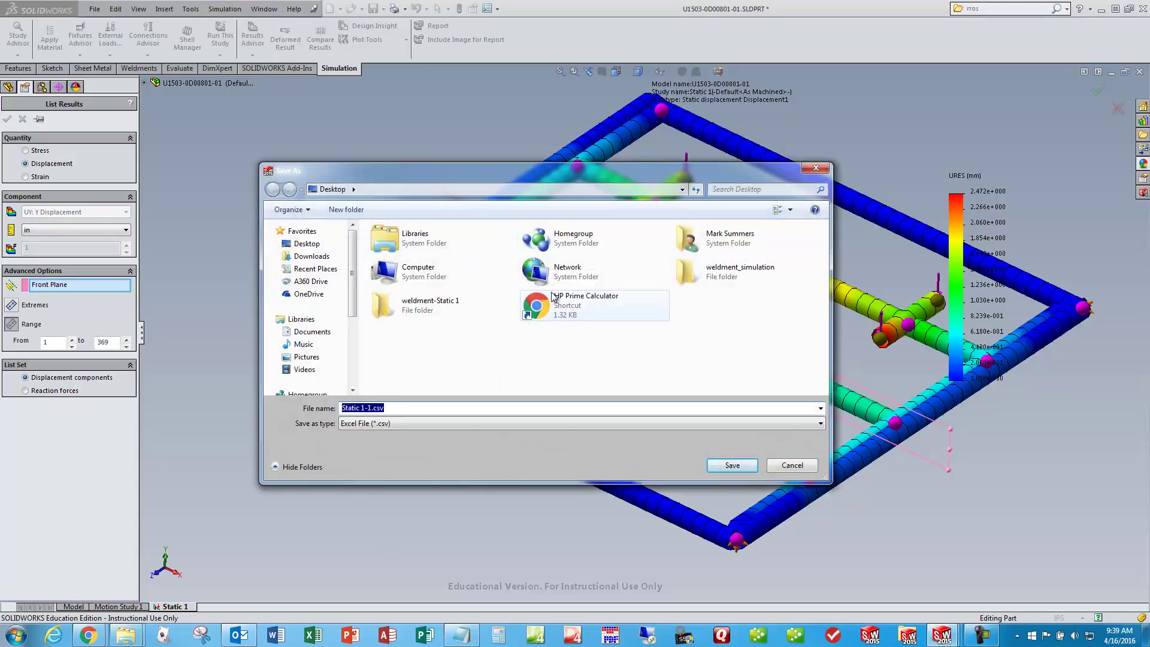
click(782, 466)
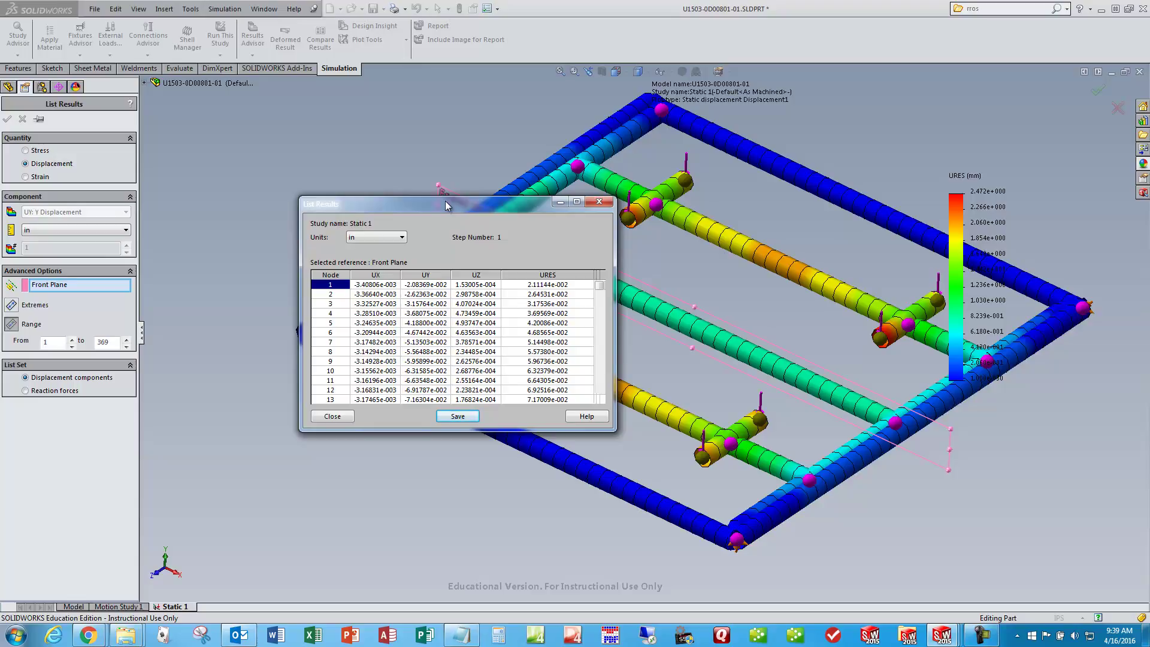
drag(446, 206, 413, 158)
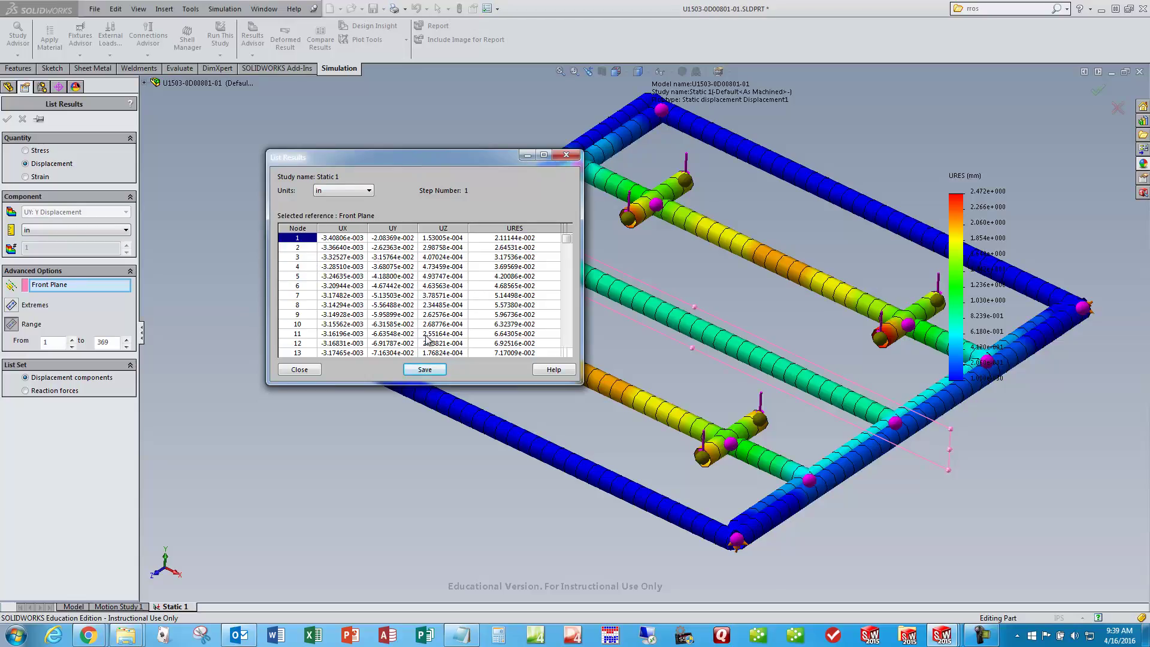
click(566, 157)
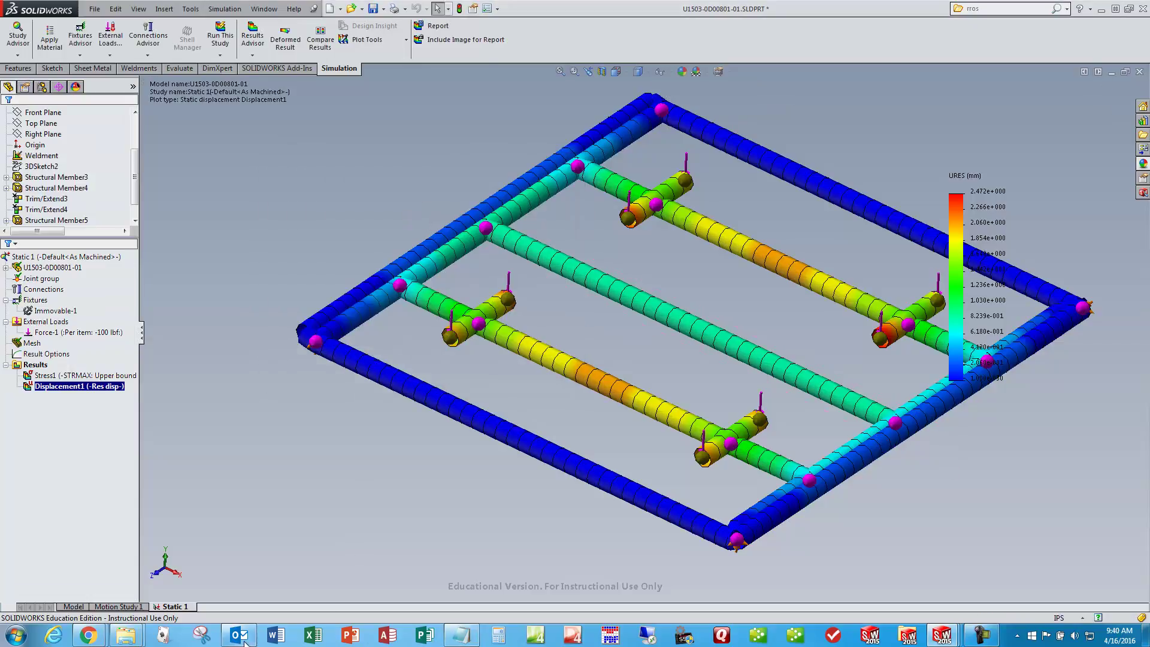
Switch to the open sumtech.SLDPRT part document
click(263, 8)
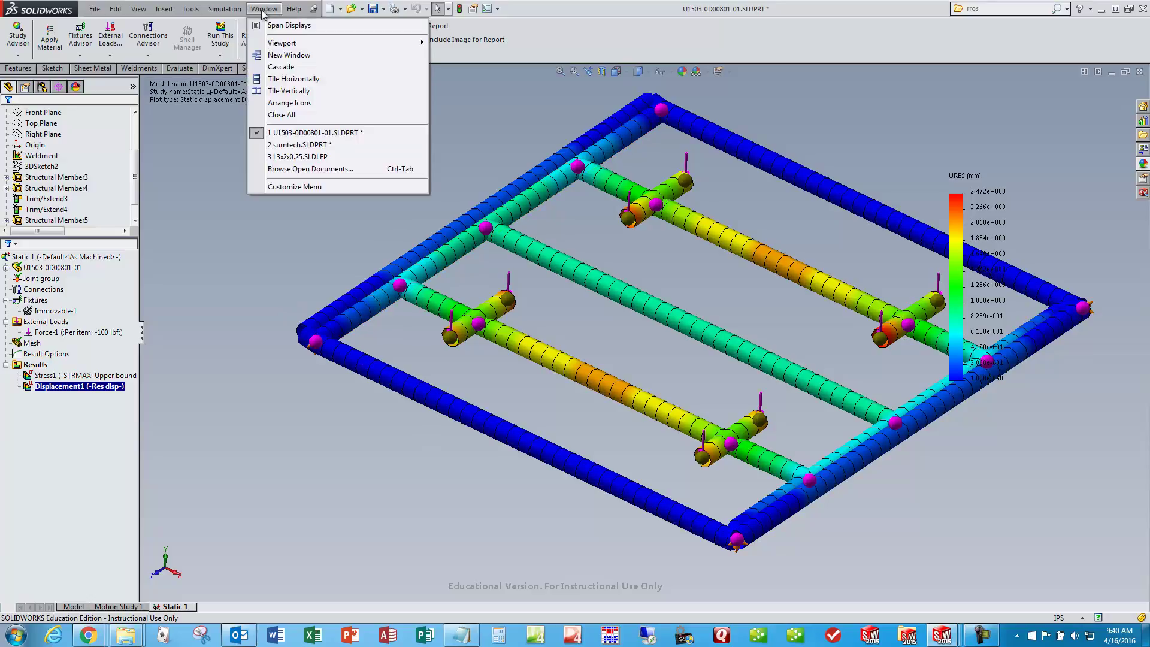
click(311, 147)
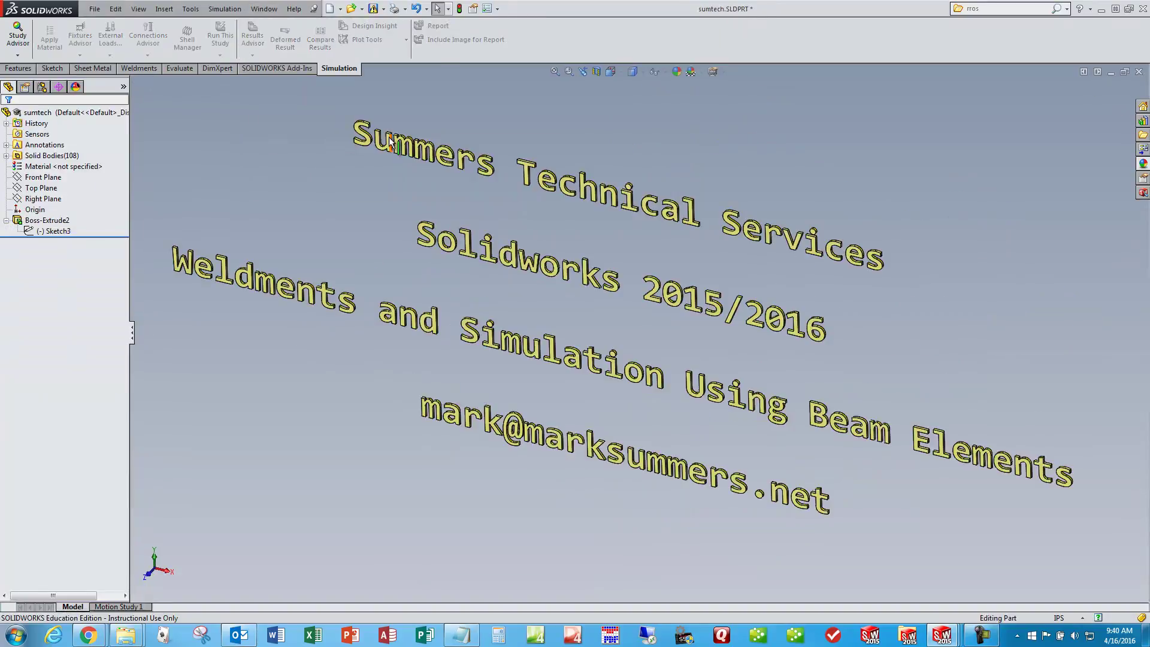